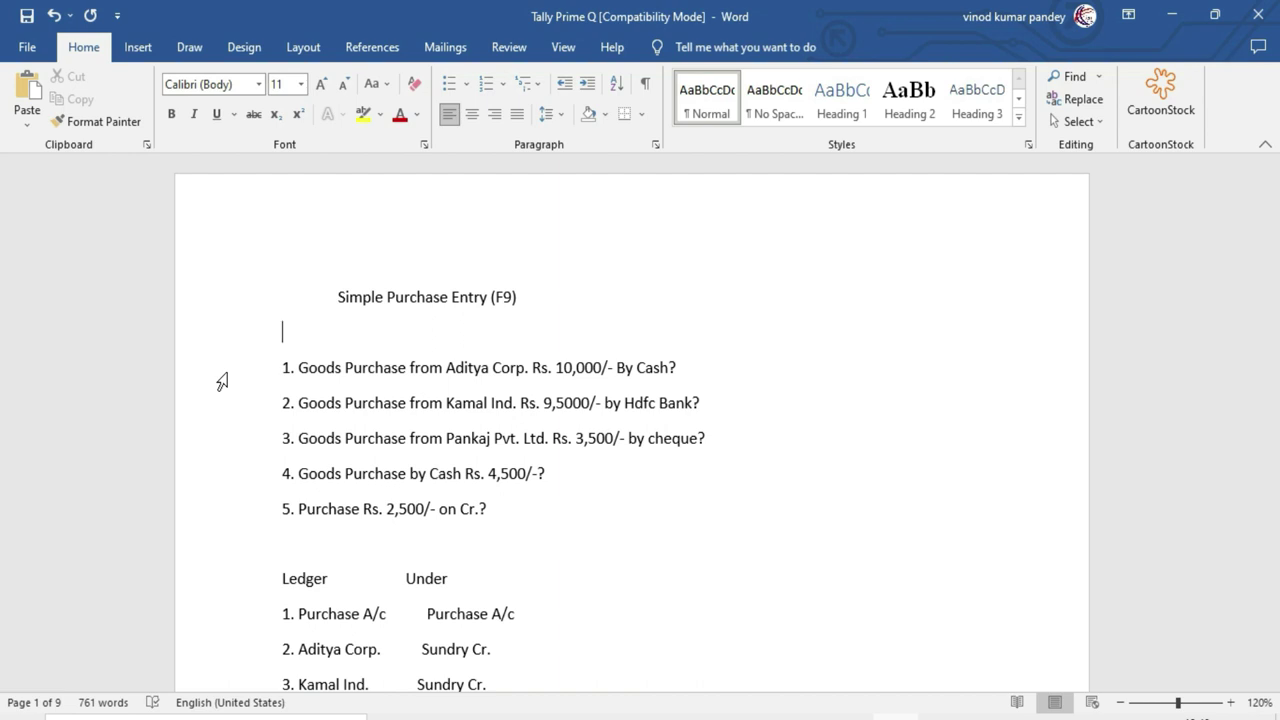
# Step: Open the Restrict Editing pane from Review with 'Limit formatting to a selection of styles' unticked
pyautogui.click(509, 47)
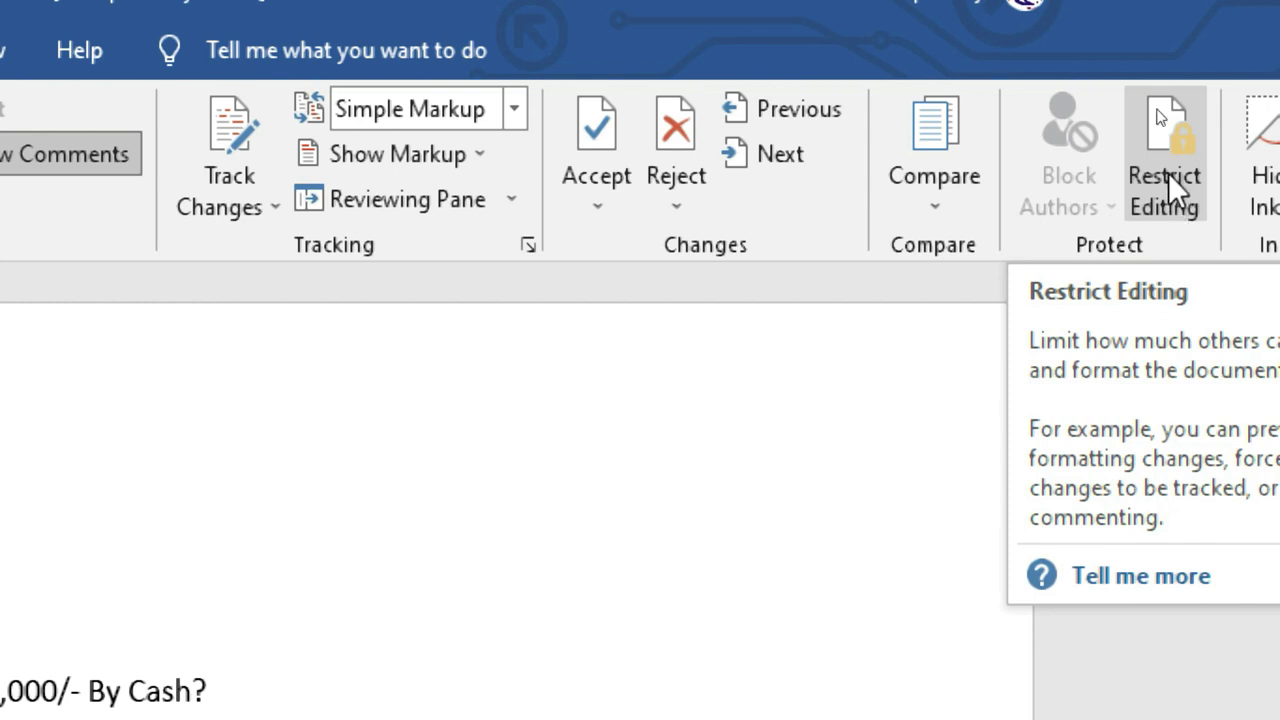
pyautogui.click(1168, 175)
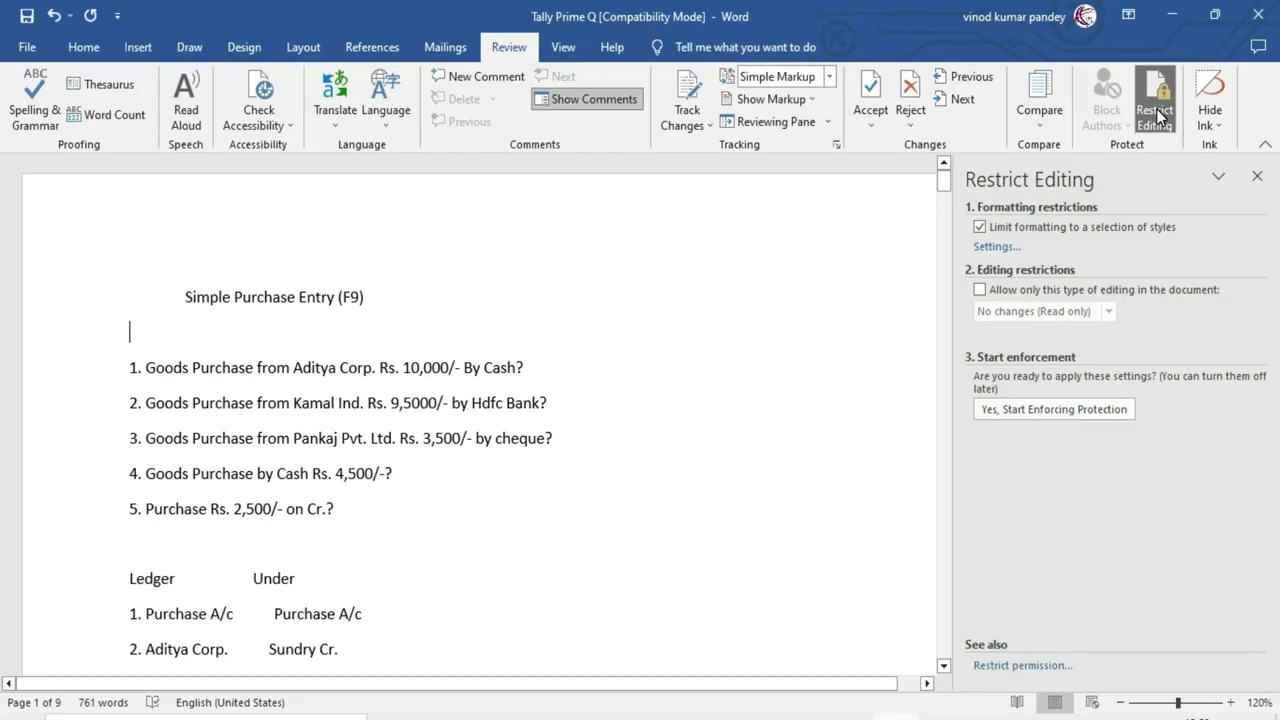
pyautogui.click(980, 227)
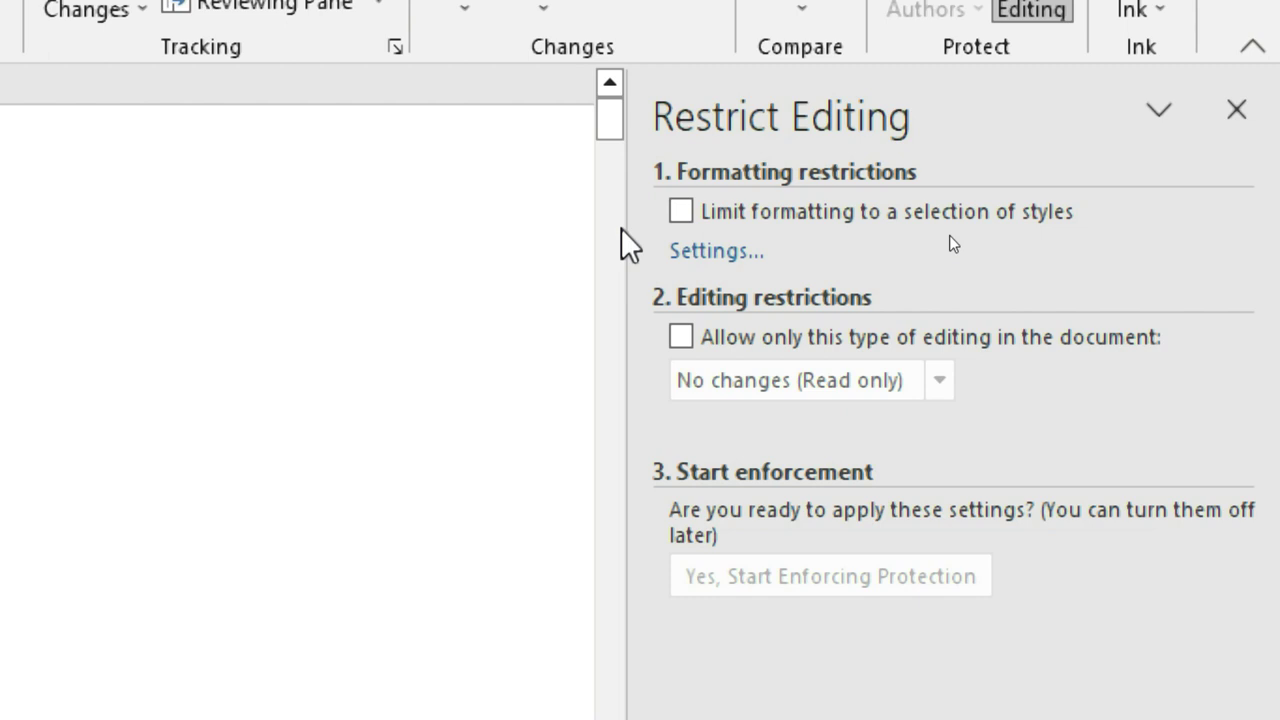
# Step: Tick 'Limit formatting to a selection of styles' in the Restrict Editing pane
pyautogui.click(680, 212)
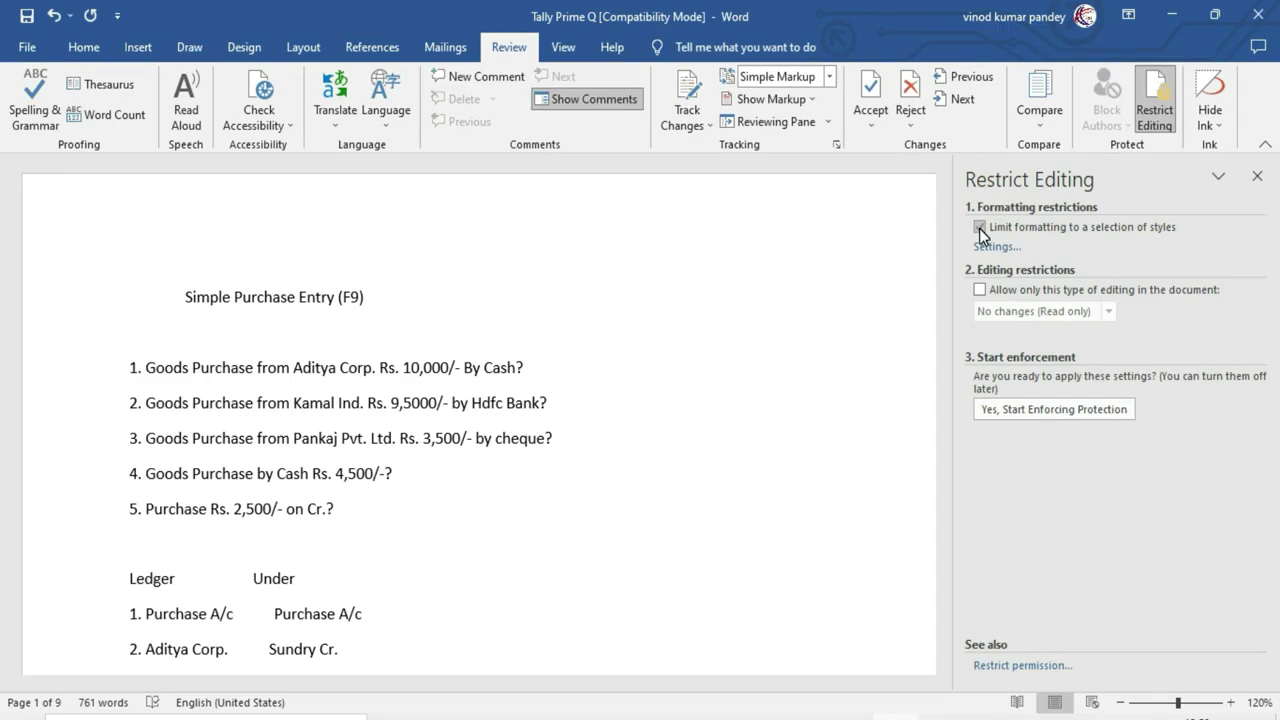
pyautogui.click(980, 230)
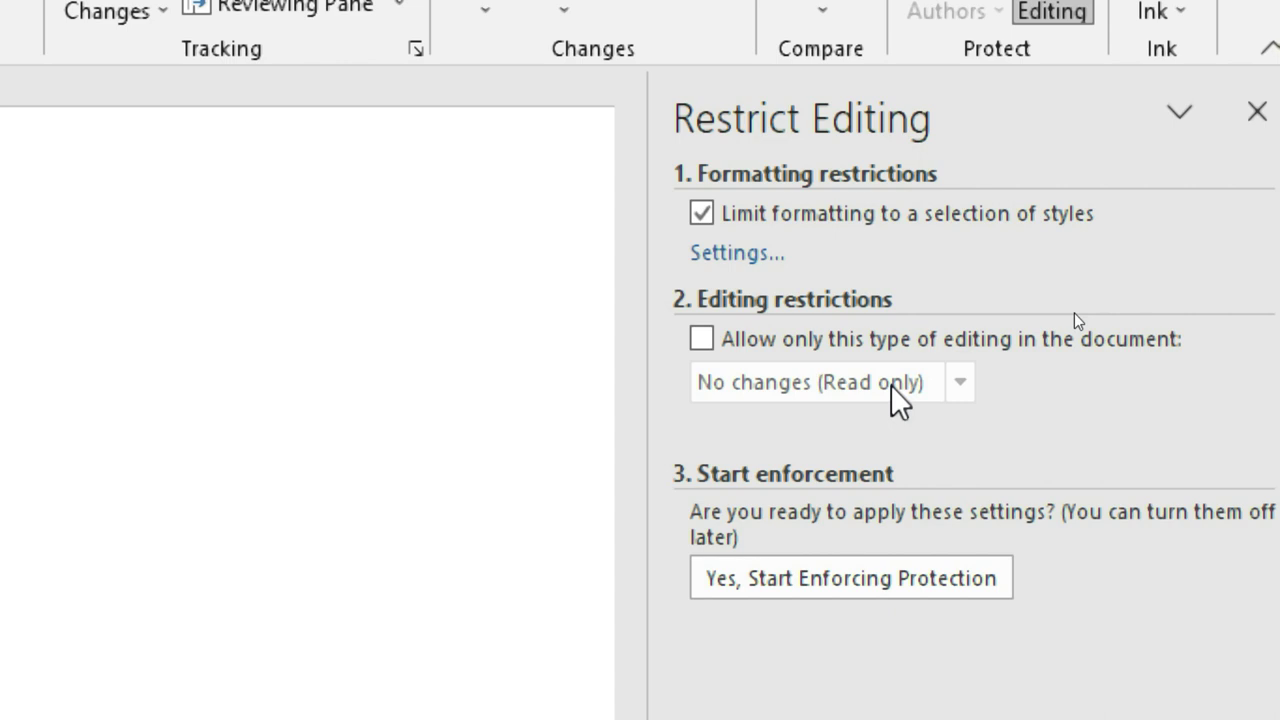
# Step: Enable 'Allow only this type of editing in the document' and show the editing-type choices
pyautogui.click(702, 339)
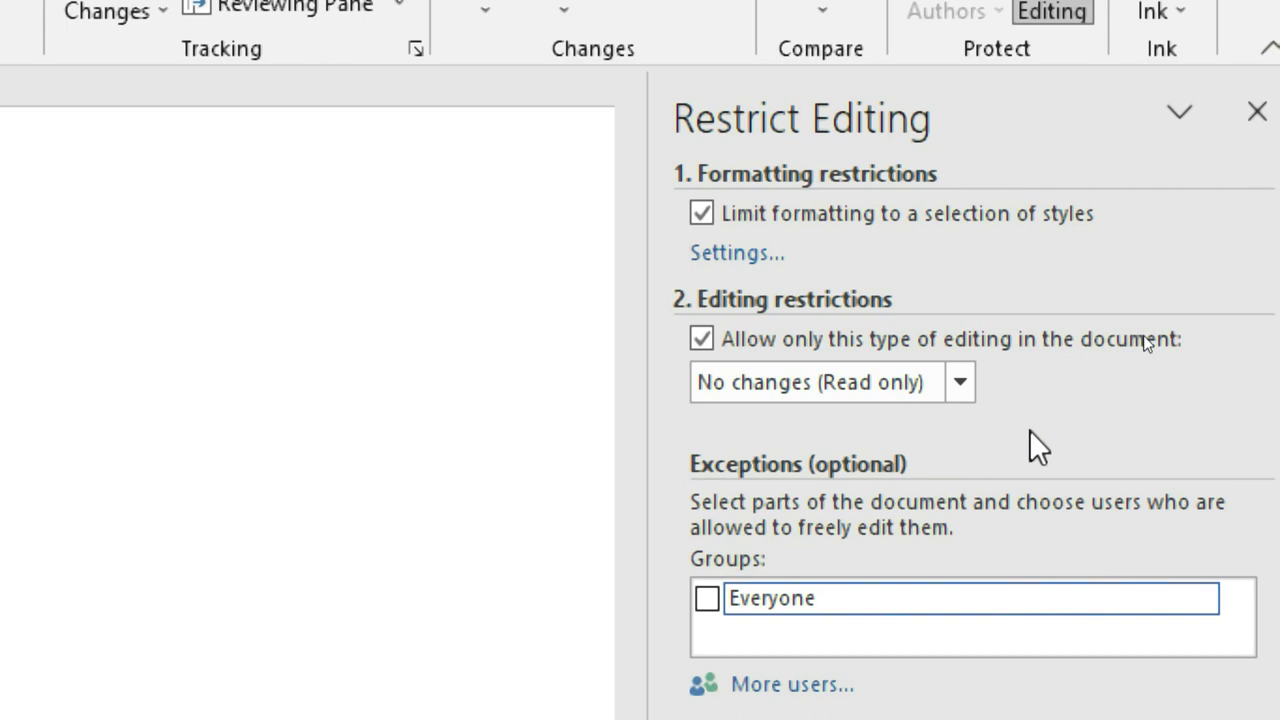
pyautogui.click(962, 383)
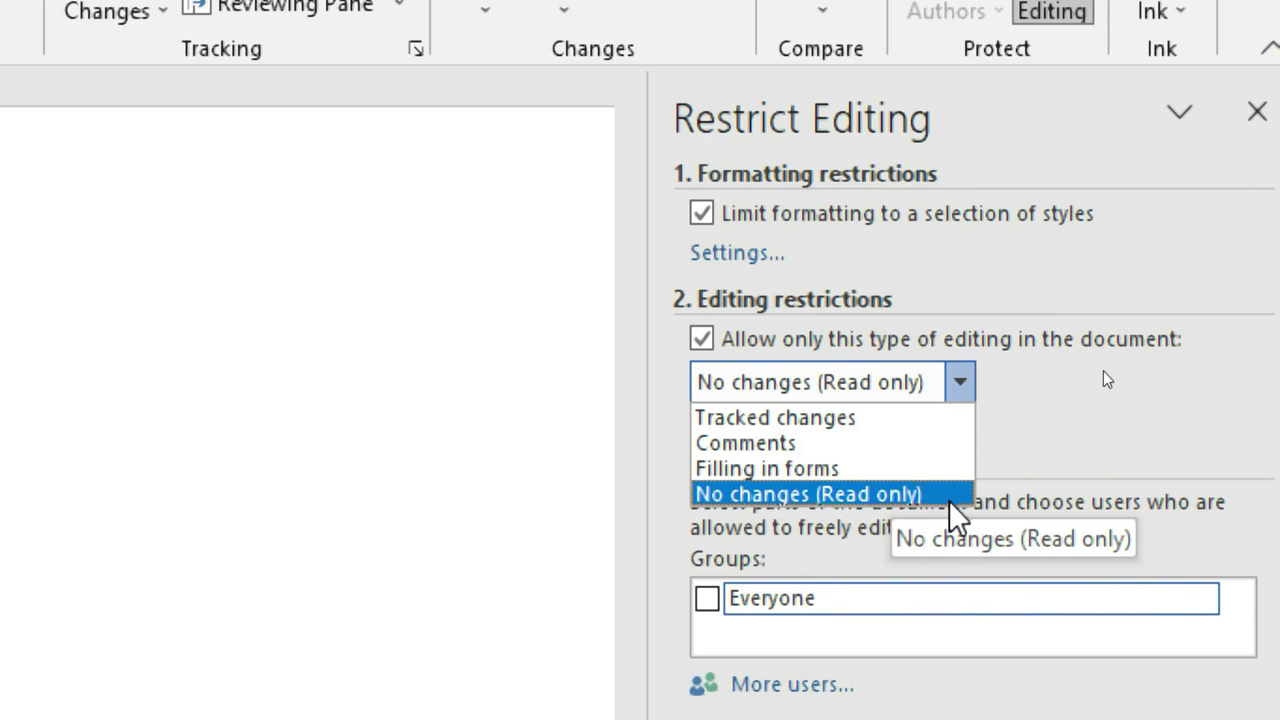
# Step: Keep 'No changes (Read only)' as the allowed editing type
pyautogui.click(812, 492)
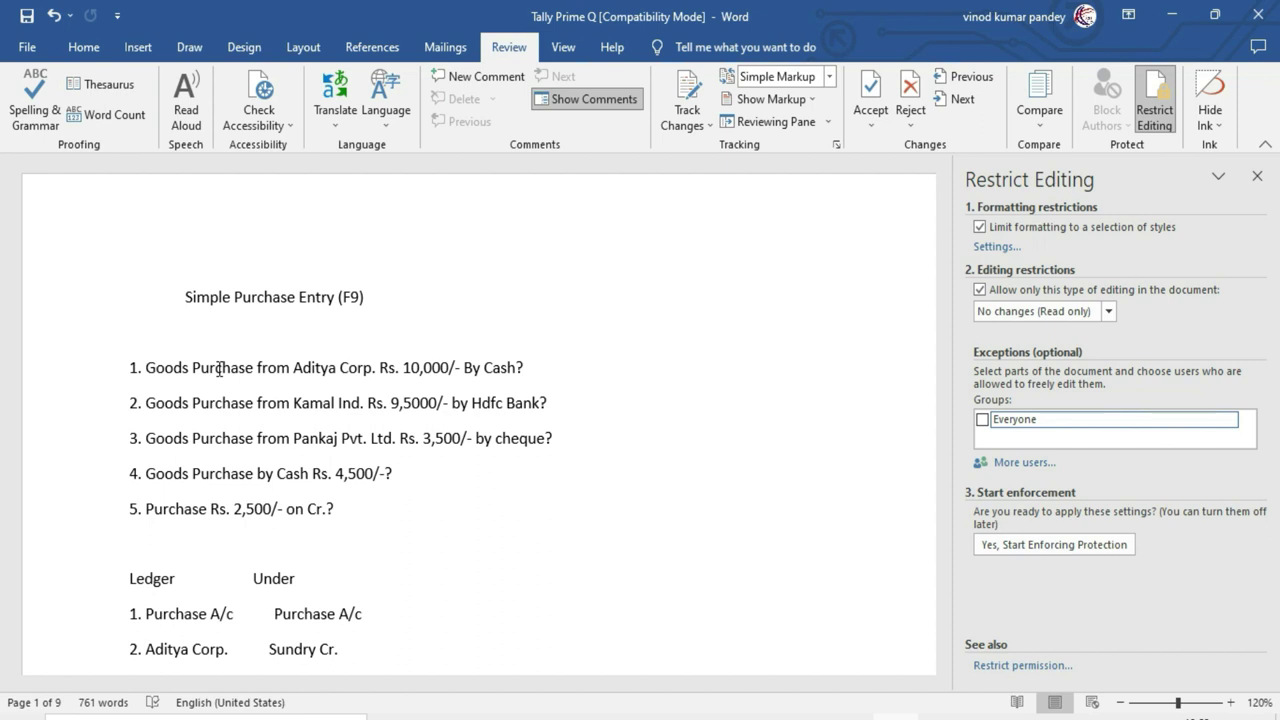
# Step: Scroll down and select the first Simple Sale Entry item
pyautogui.scroll(-2, 220, 368)
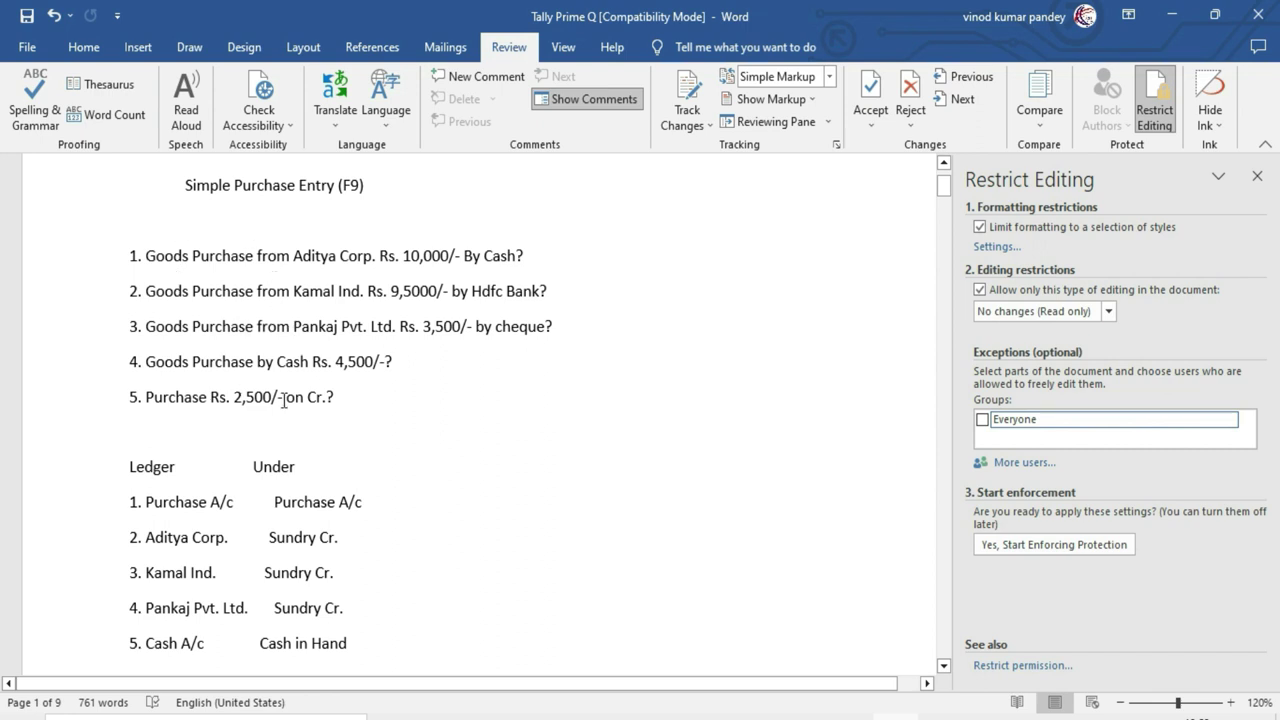
pyautogui.scroll(-3, 290, 405)
pyautogui.scroll(-3, 300, 406)
pyautogui.scroll(-3, 310, 407)
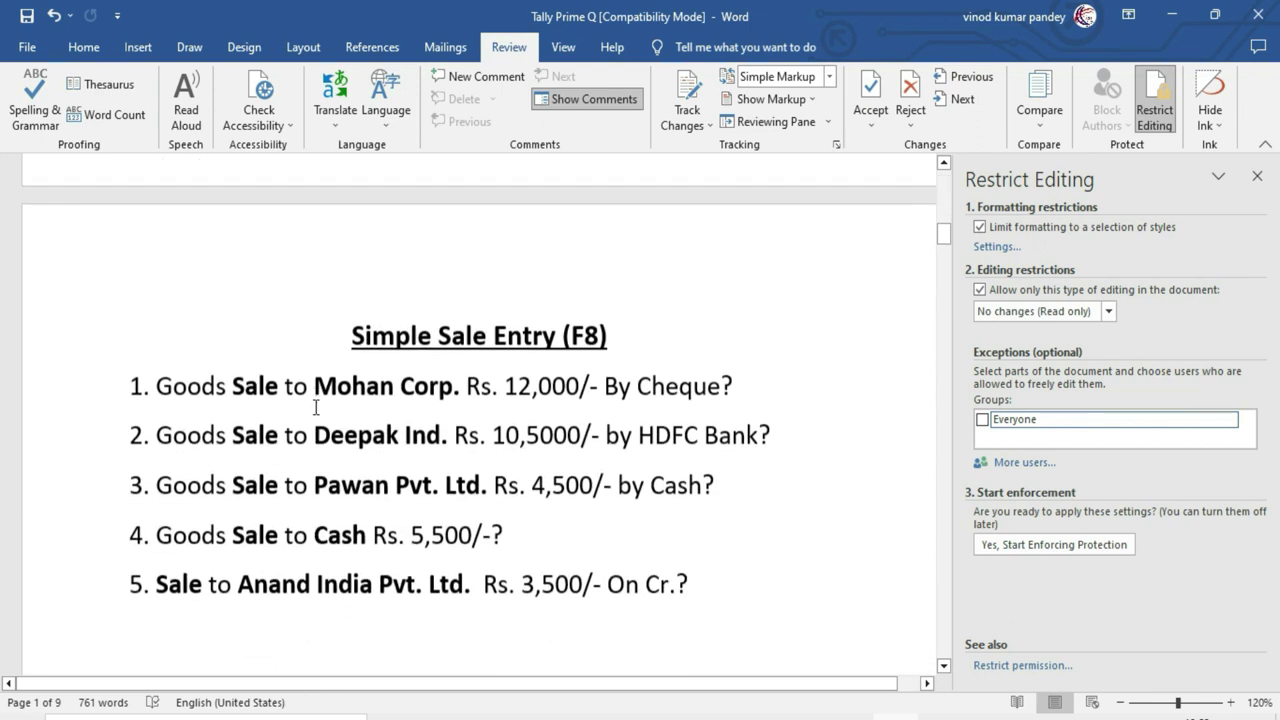
pyautogui.scroll(-1, 316, 407)
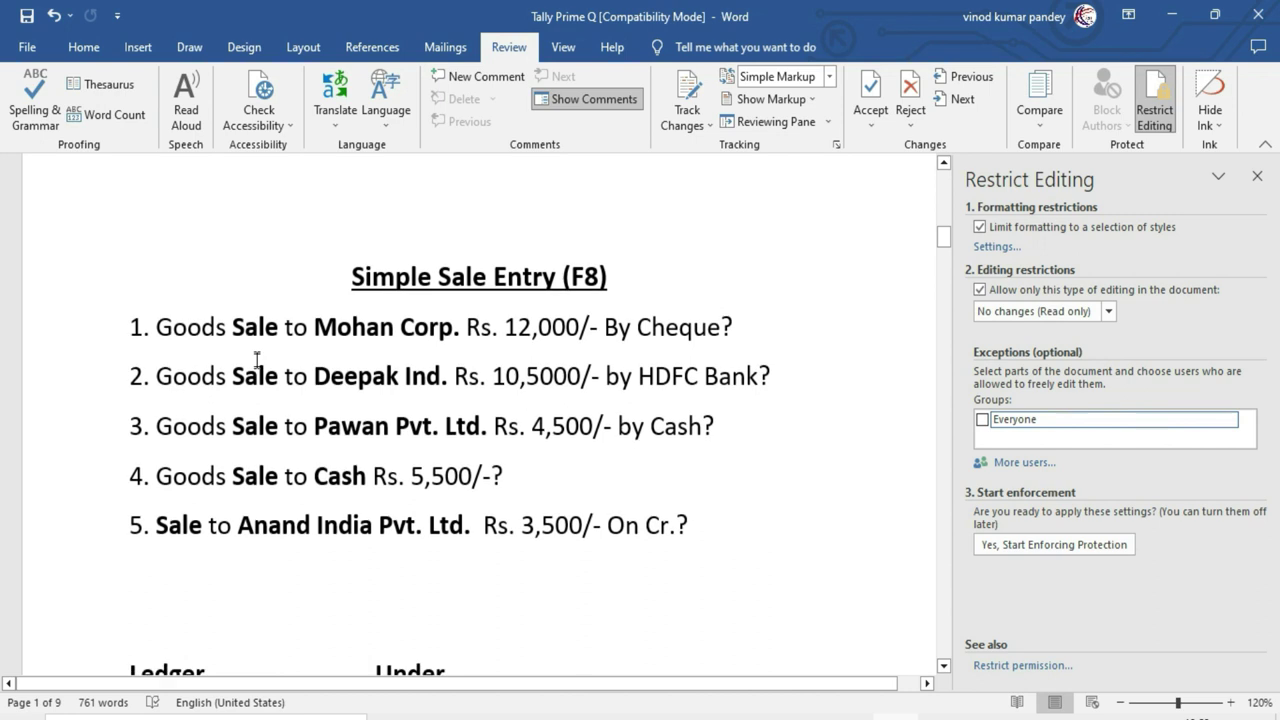
pyautogui.click(98, 330)
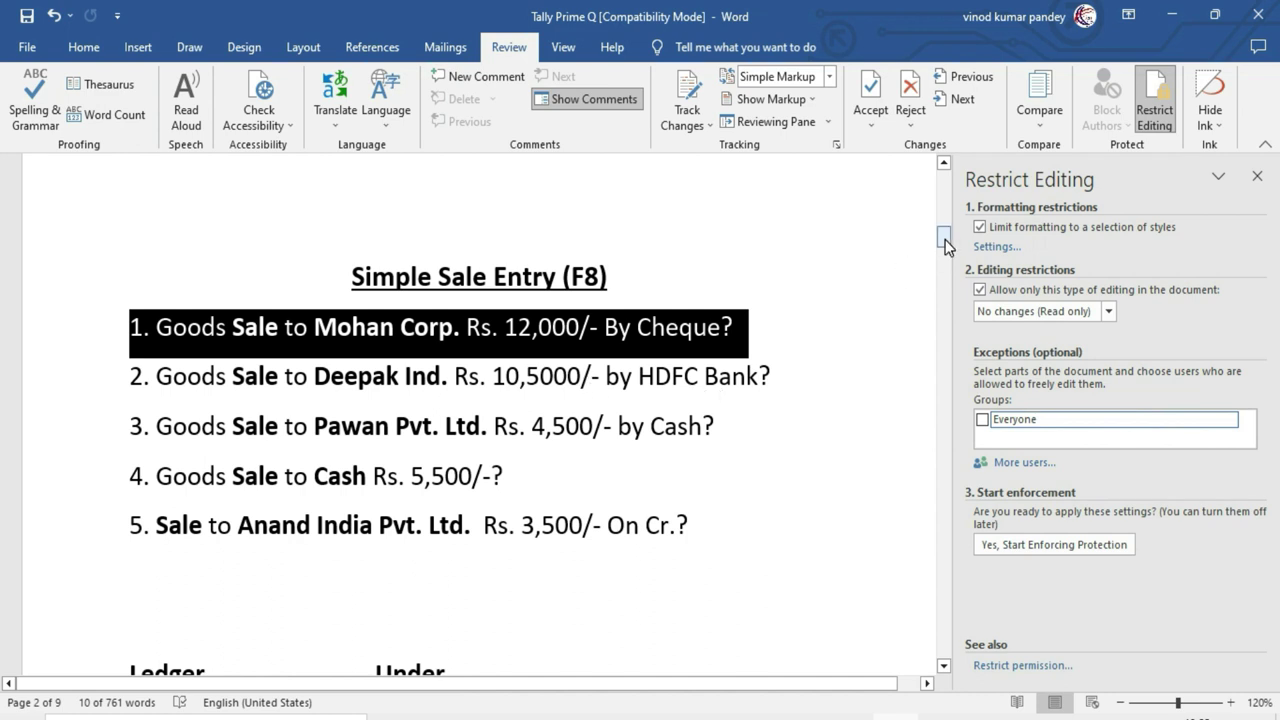
# Step: Add the whole Payment Entry and Receipt Entry lists to the selection
pyautogui.moveTo(946, 243); pyautogui.dragTo(944, 292)
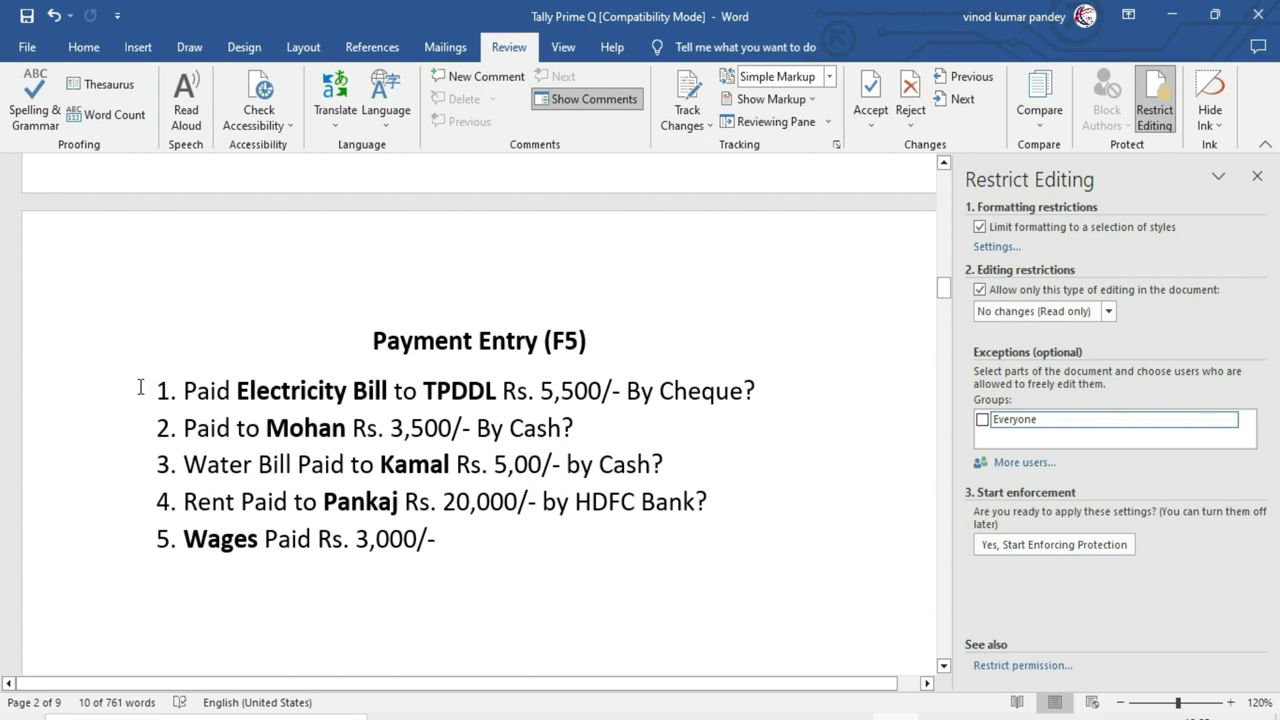
pyautogui.moveTo(140, 388); pyautogui.dragTo(371, 527)
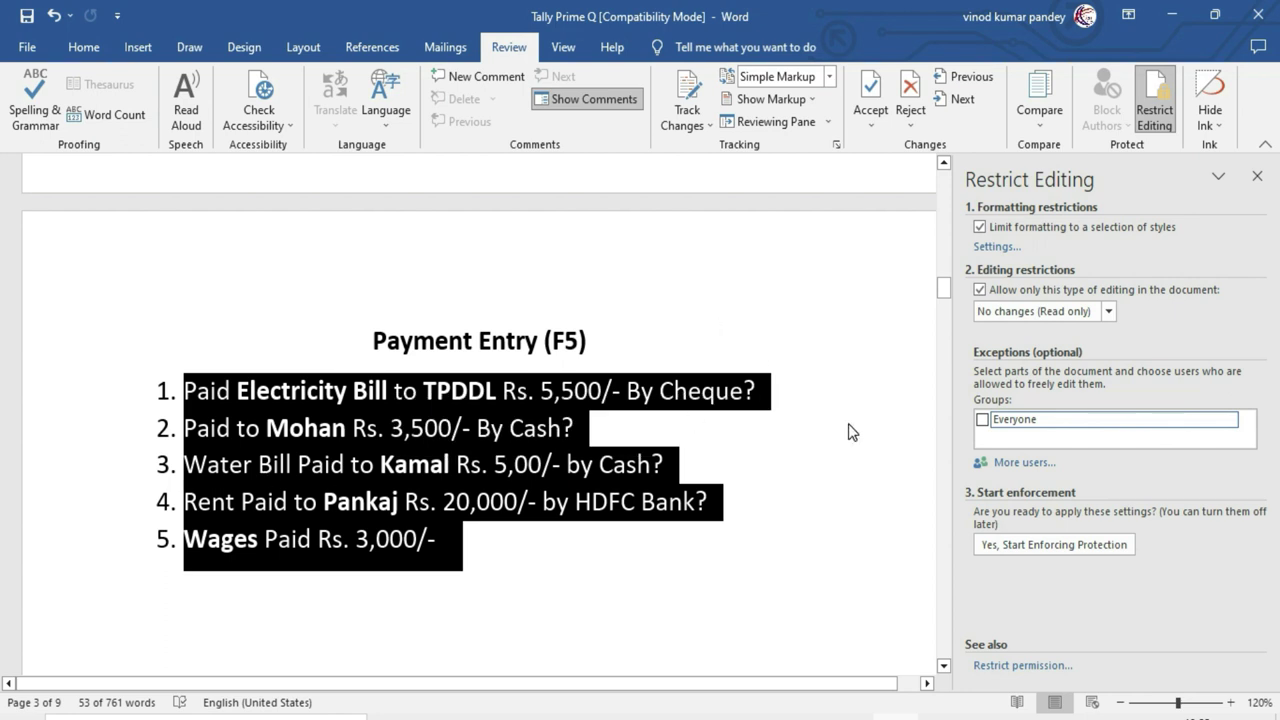
pyautogui.moveTo(941, 290); pyautogui.dragTo(940, 306)
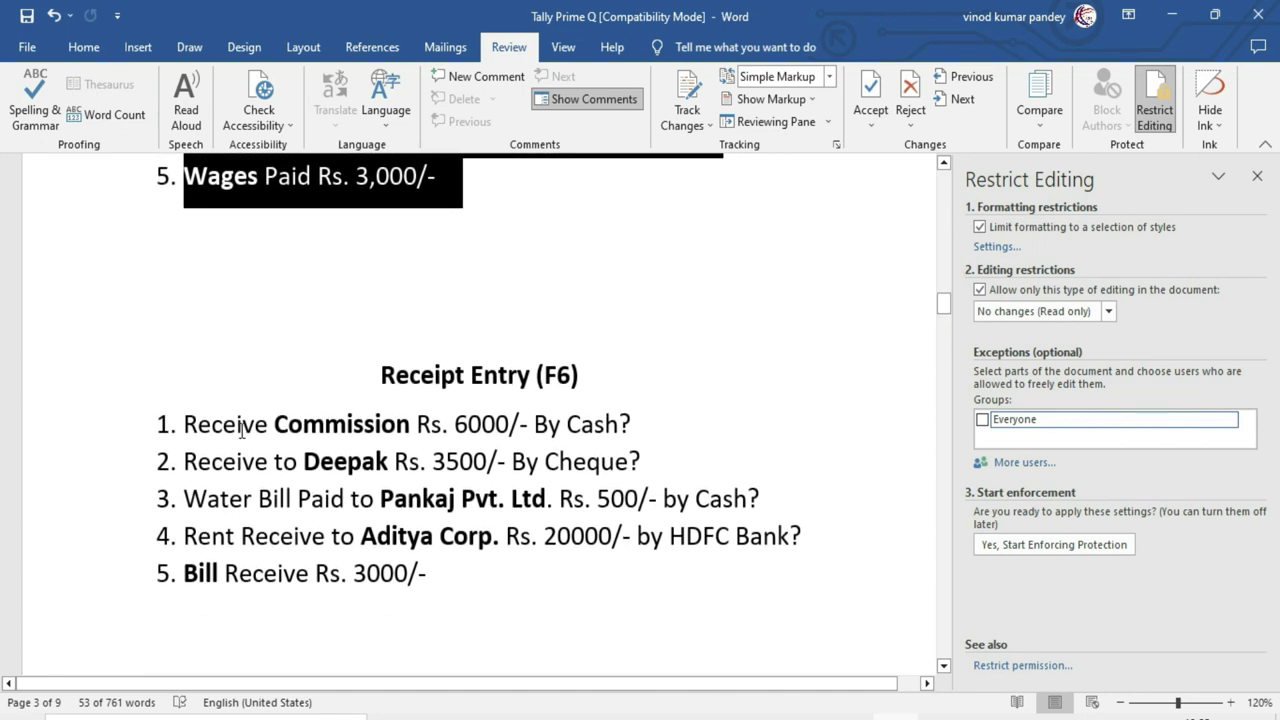
pyautogui.moveTo(184, 424); pyautogui.dragTo(454, 575)
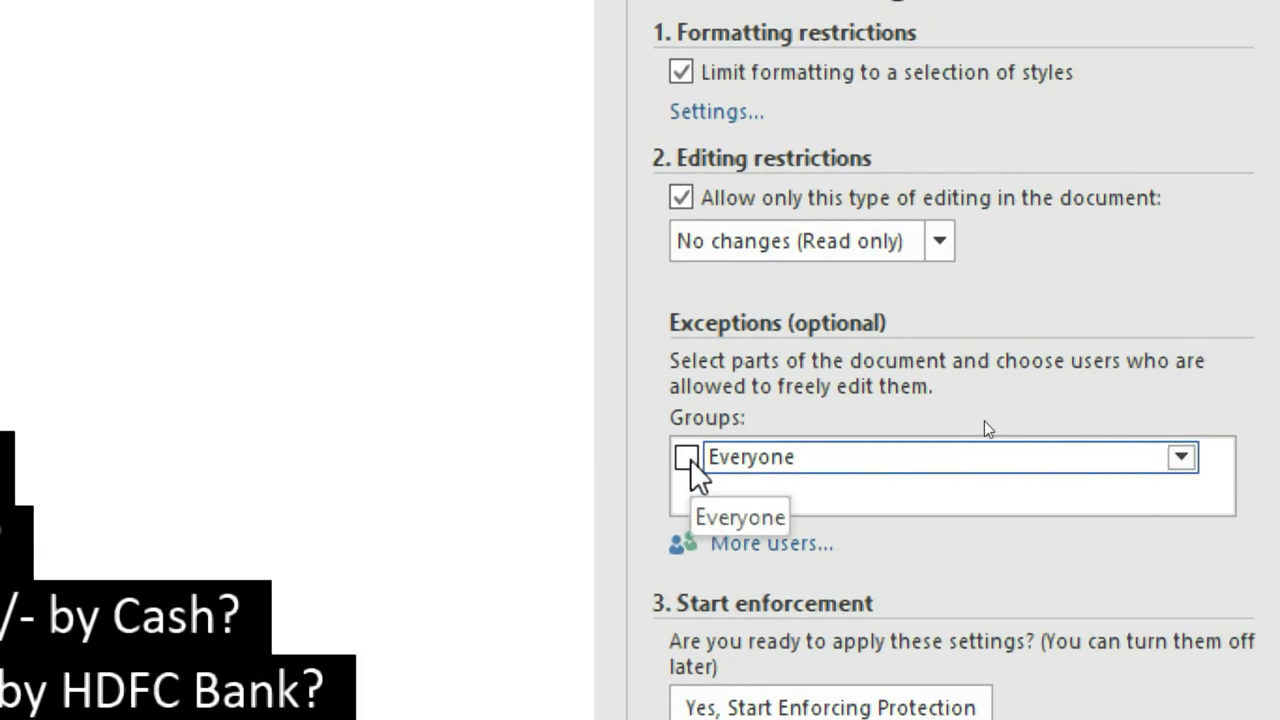
# Step: Make the selected lists editable by Everyone and enforce protection with a confirmed password
pyautogui.click(688, 462)
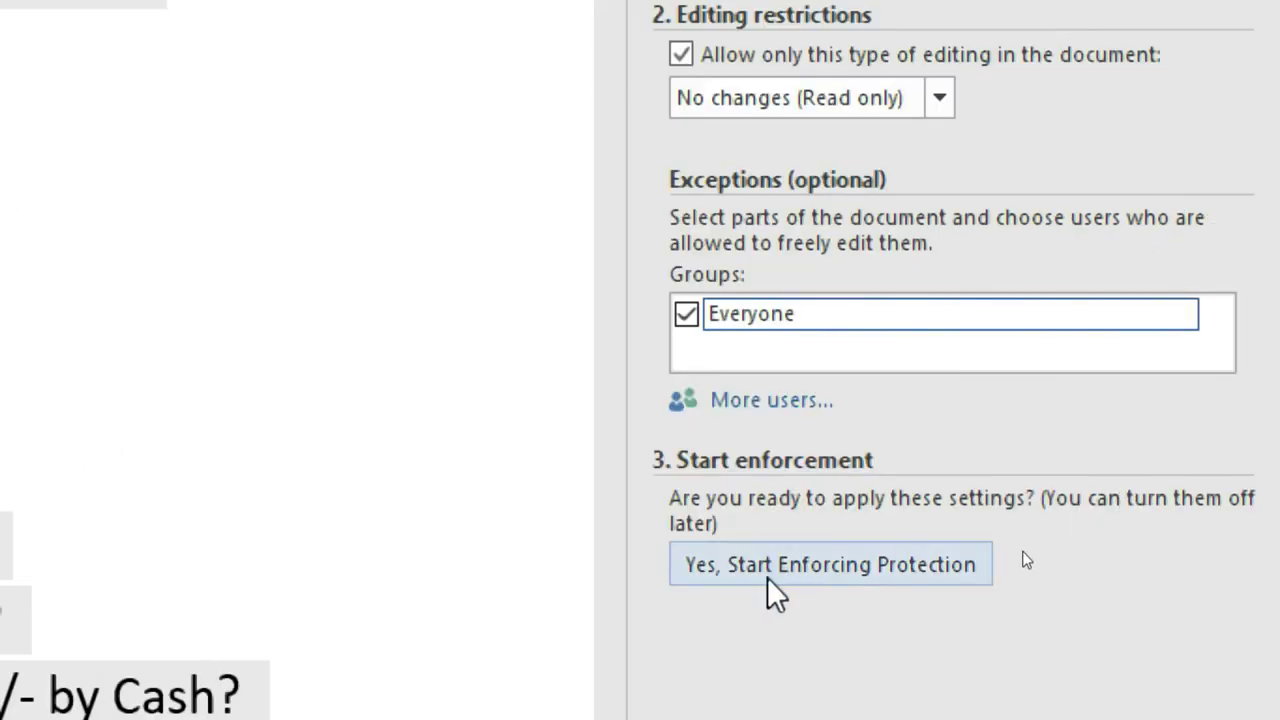
pyautogui.click(795, 567)
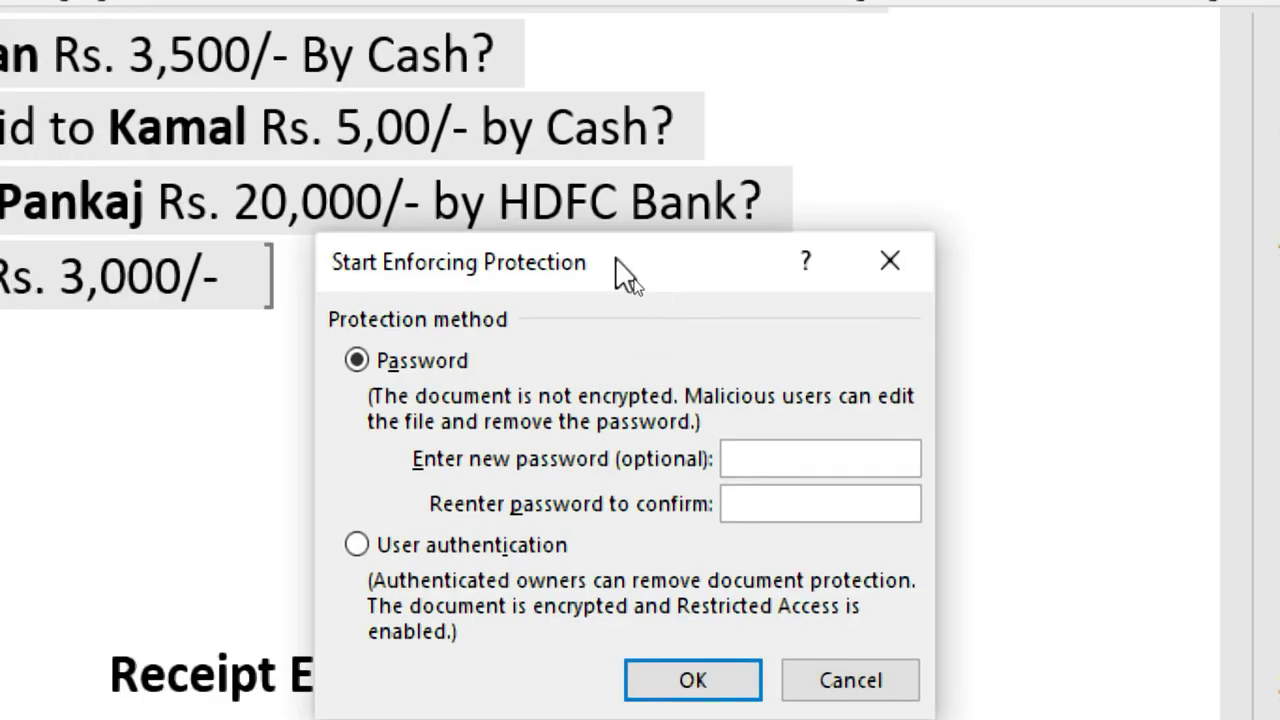
pyautogui.moveTo(615, 260); pyautogui.dragTo(589, 160)
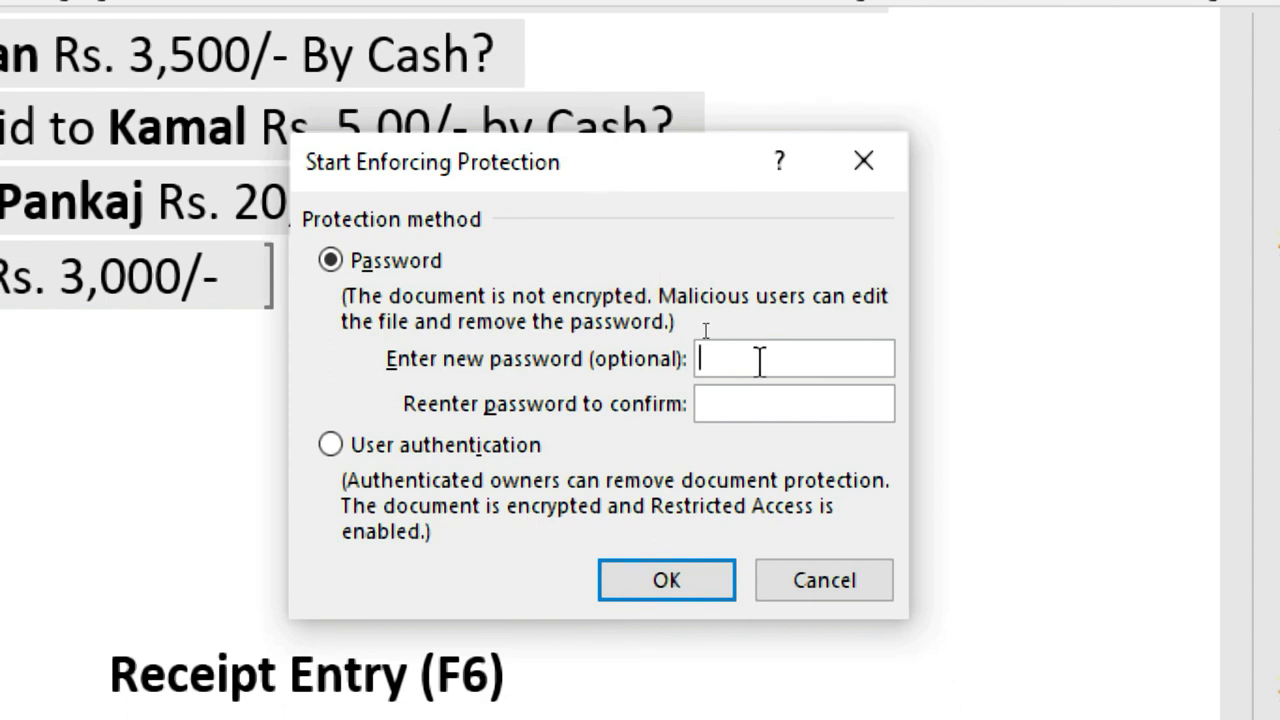
pyautogui.write('1')
pyautogui.click(794, 403)
pyautogui.write('1')
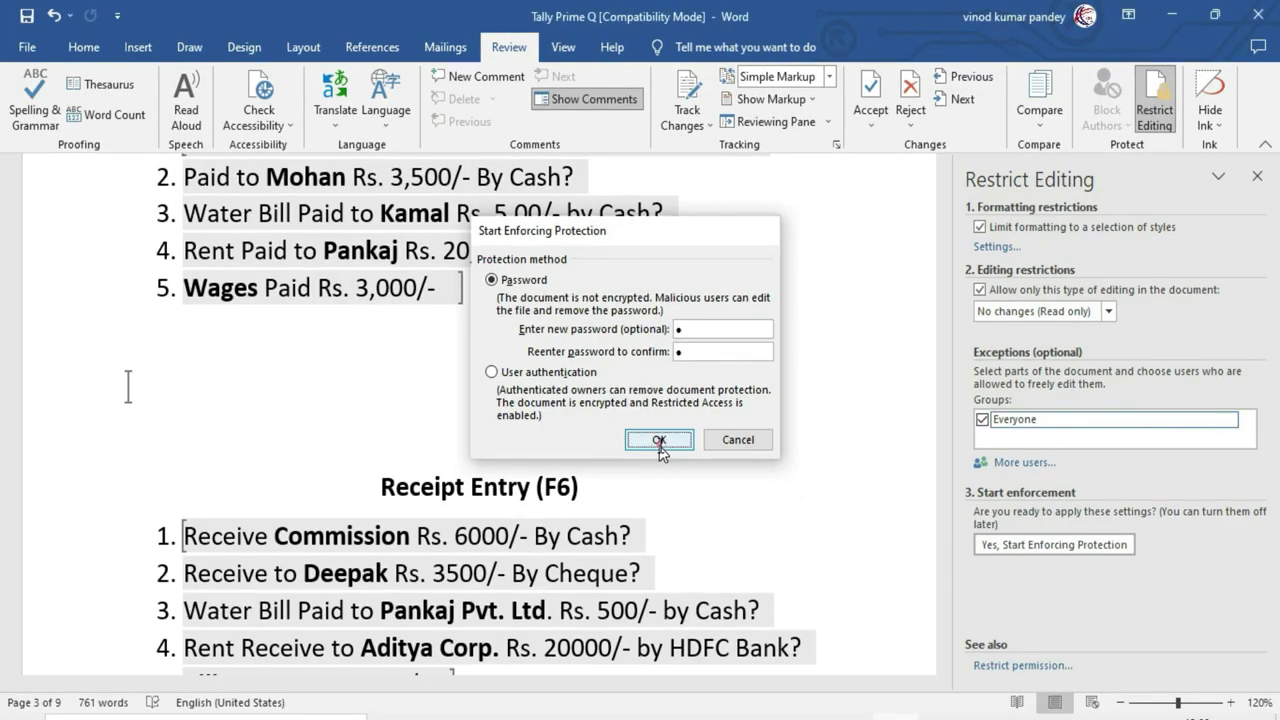
pyautogui.click(666, 591)
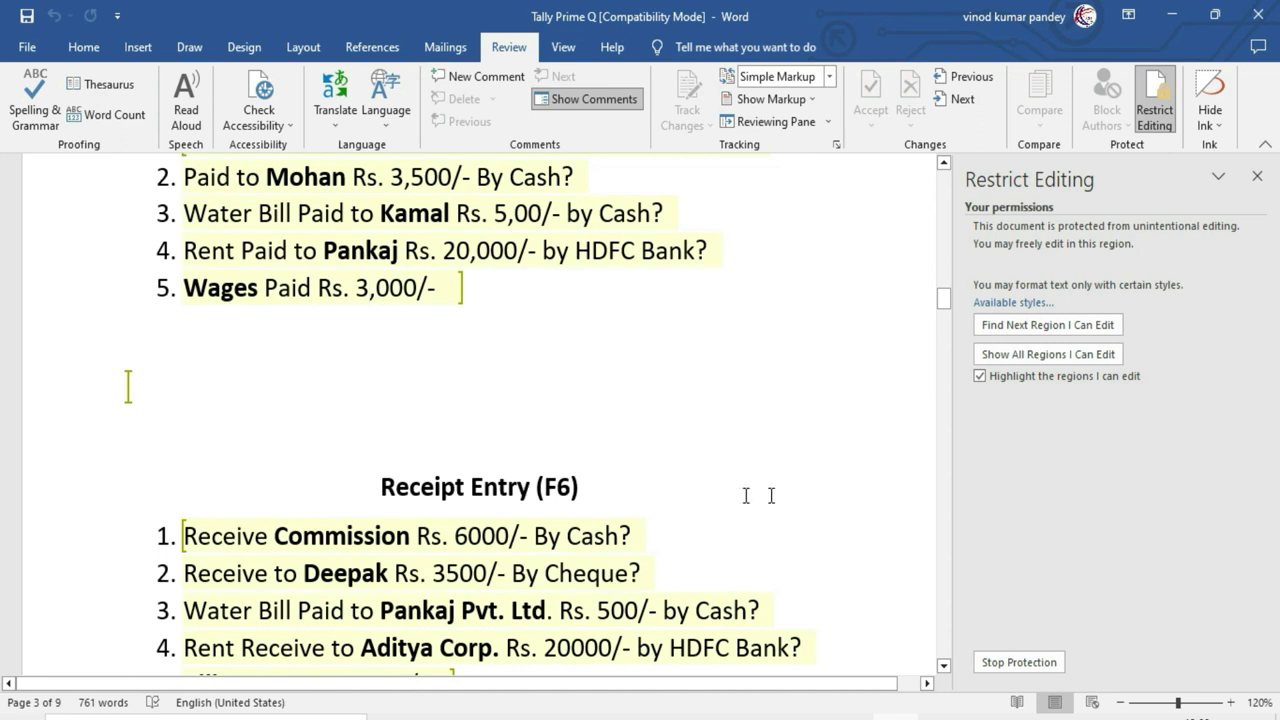
pyautogui.moveTo(942, 307); pyautogui.dragTo(942, 240)
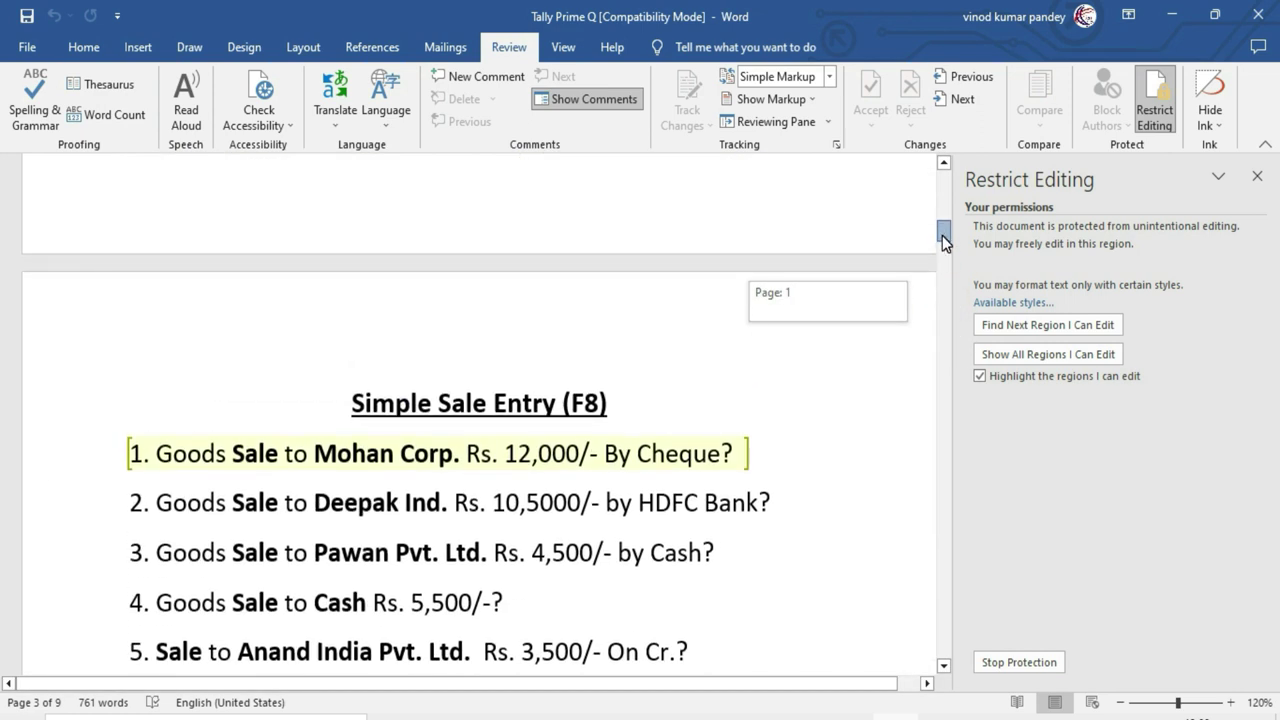
pyautogui.moveTo(942, 235); pyautogui.dragTo(923, 299)
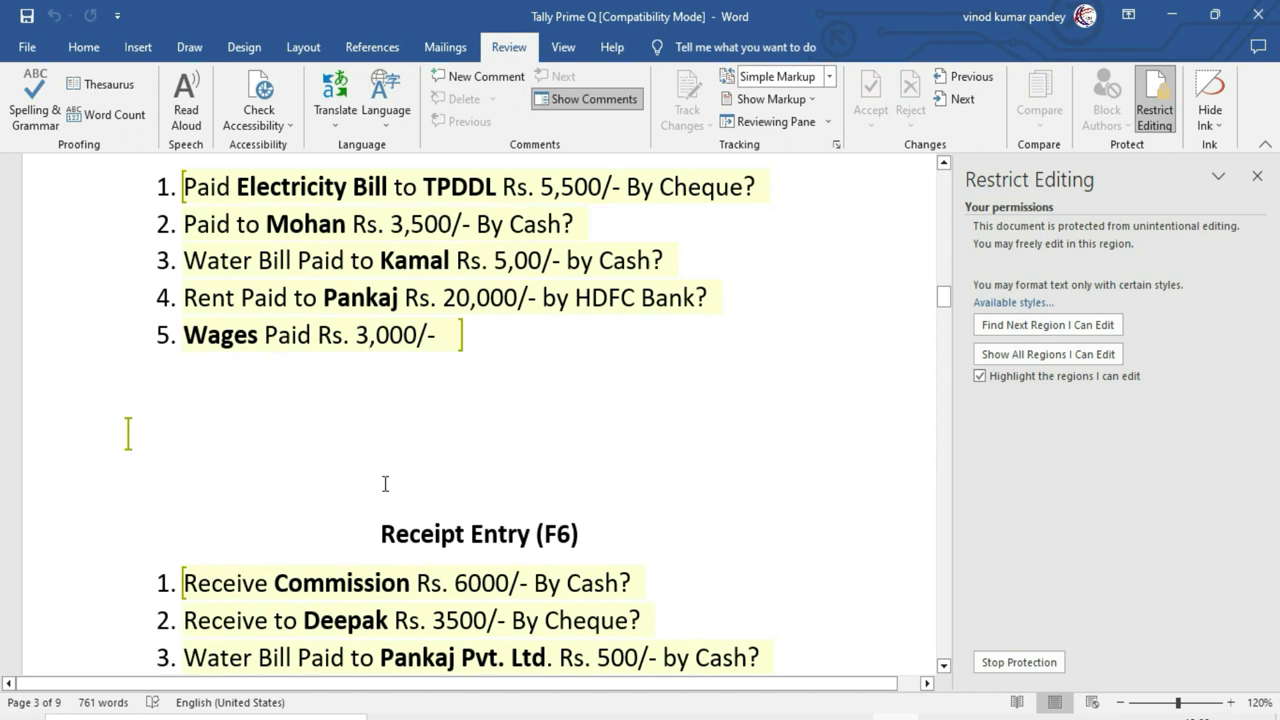
pyautogui.scroll(2, 385, 484)
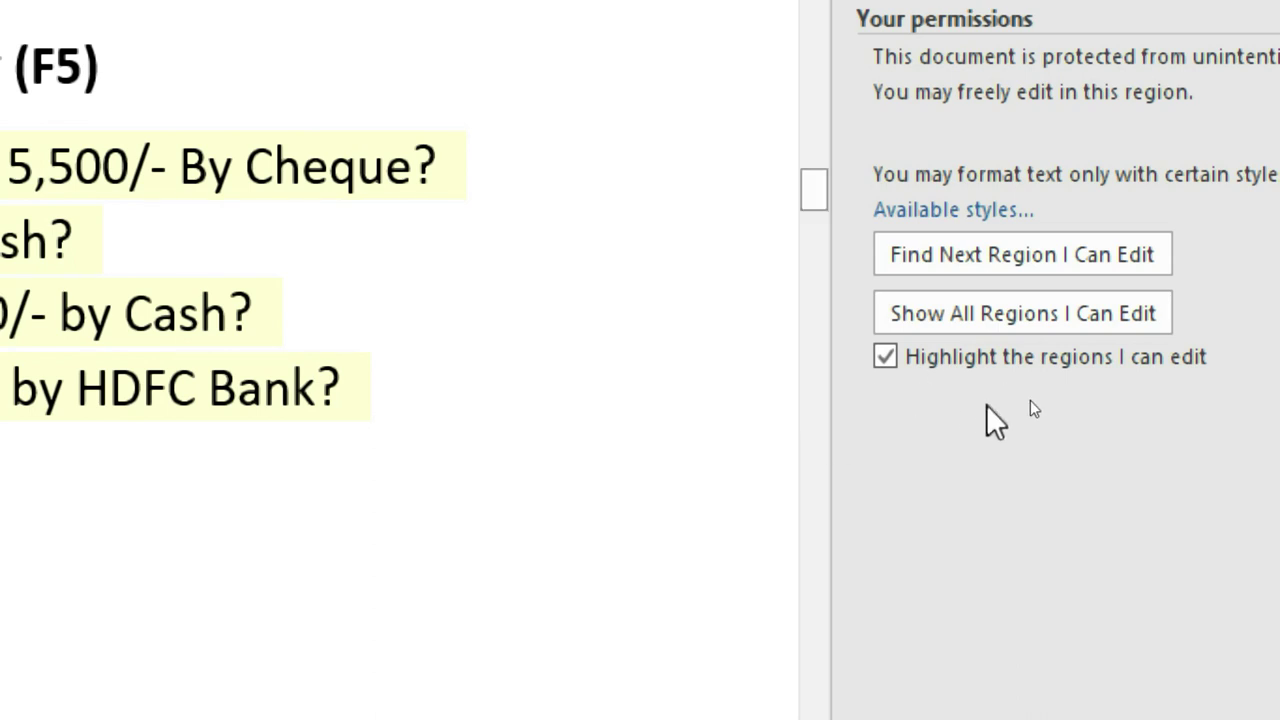
pyautogui.click(1020, 371)
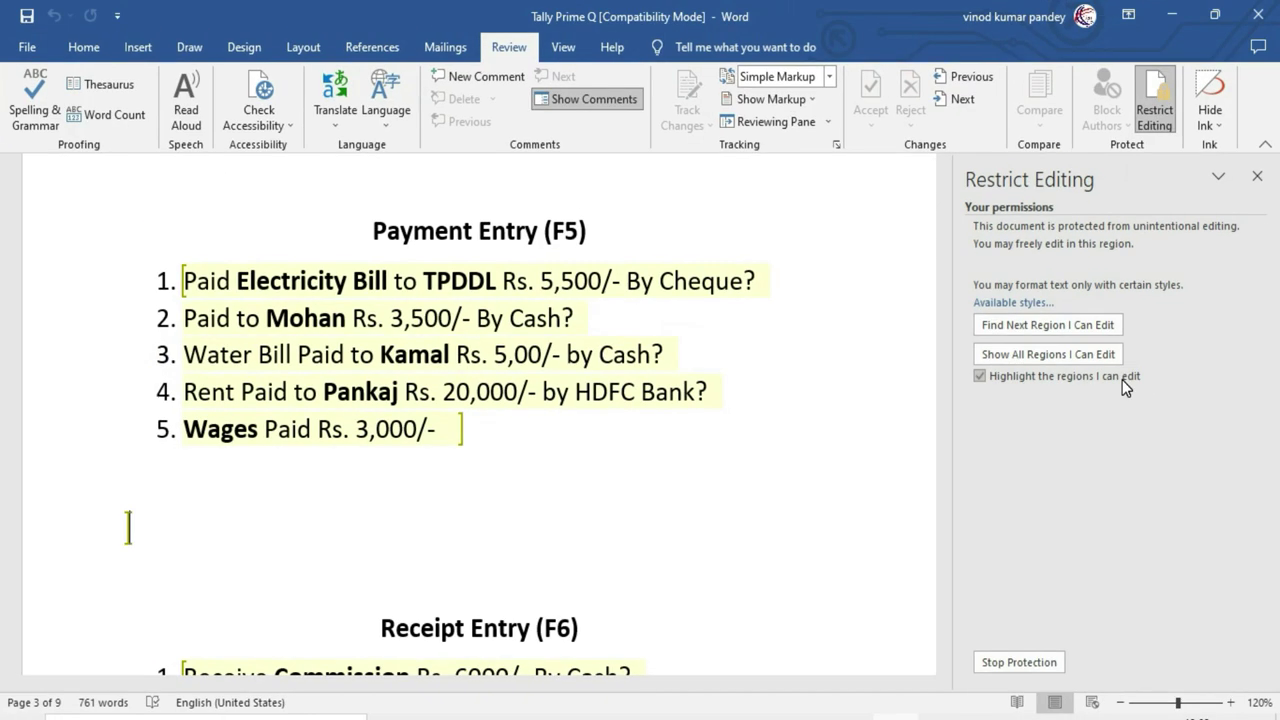
pyautogui.moveTo(941, 290)
pyautogui.mouseDown()
pyautogui.moveTo(939, 252)
pyautogui.moveTo(923, 294)
pyautogui.mouseUp()
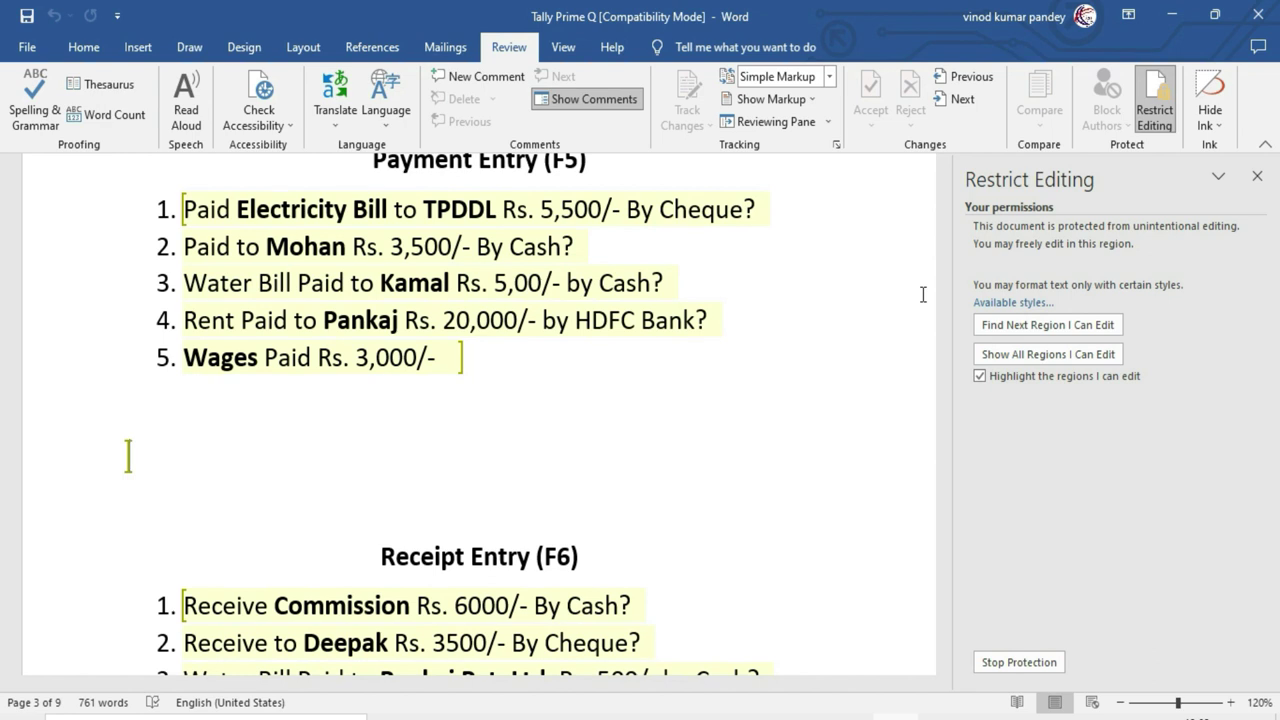
# Step: Turn off editable-region highlighting and step through every editable region until Word finishes searching
pyautogui.click(979, 376)
pyautogui.click(1010, 326)
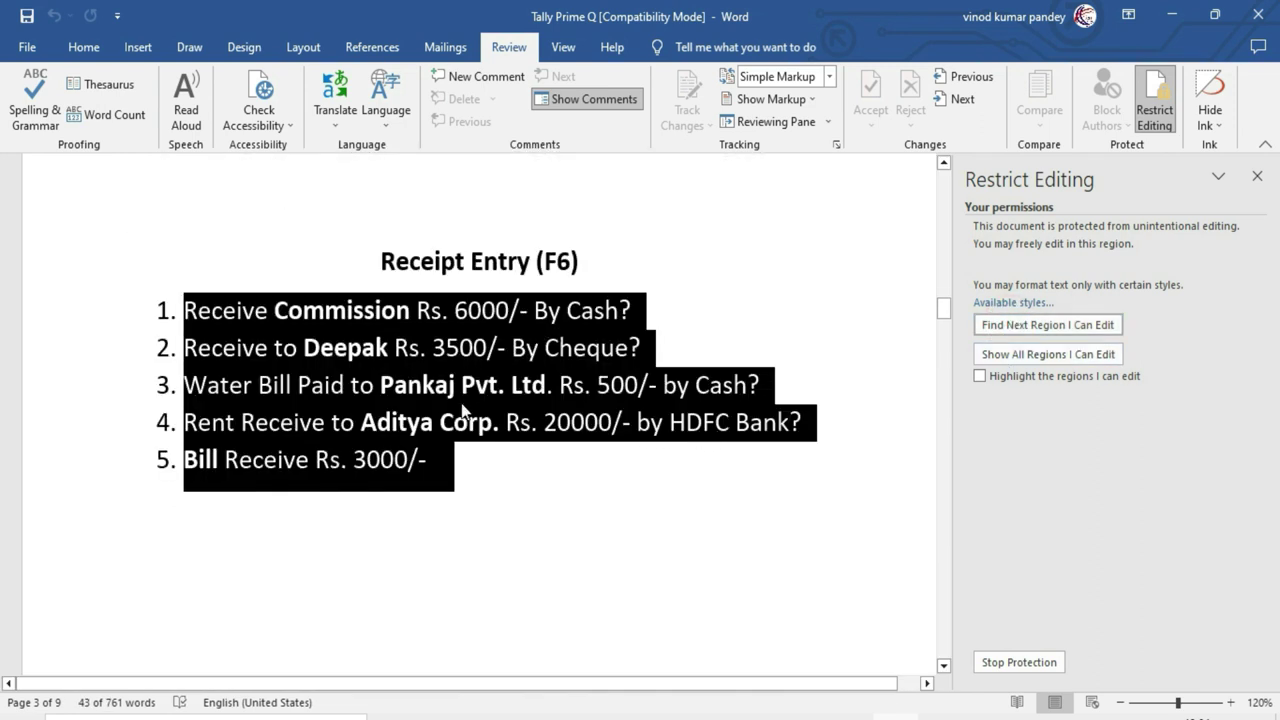
pyautogui.click(1014, 324)
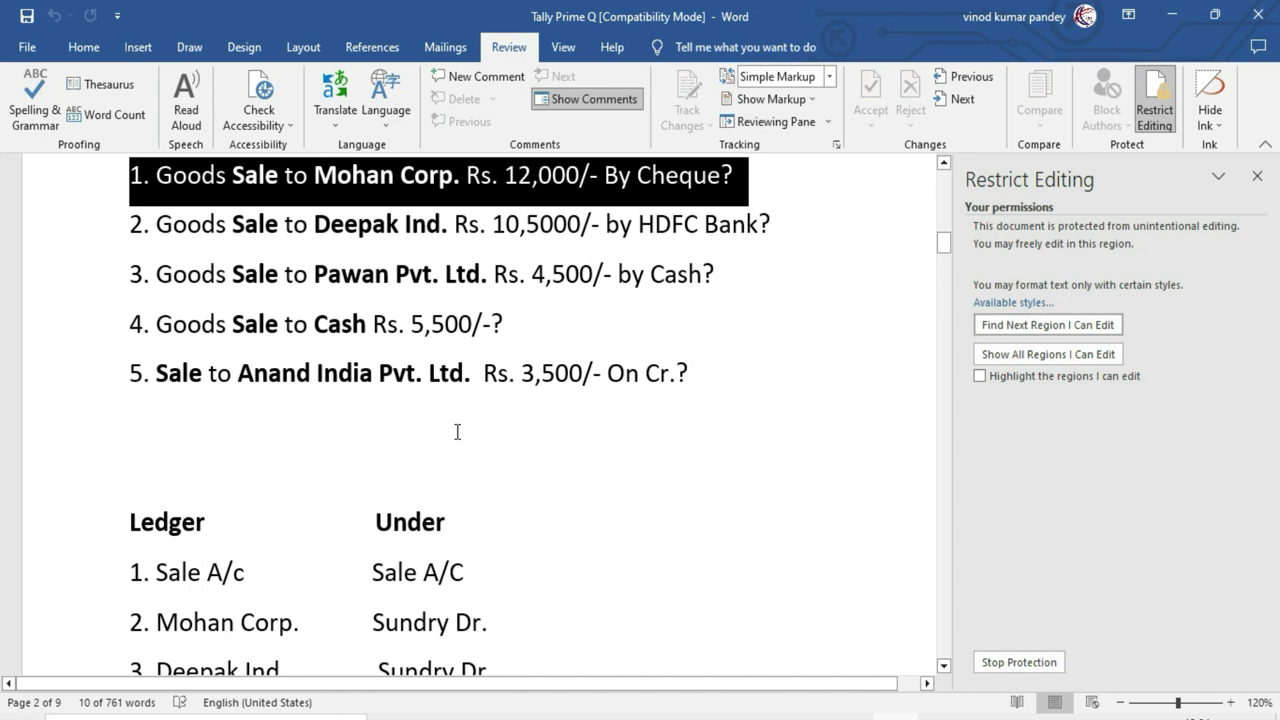
pyautogui.click(1010, 326)
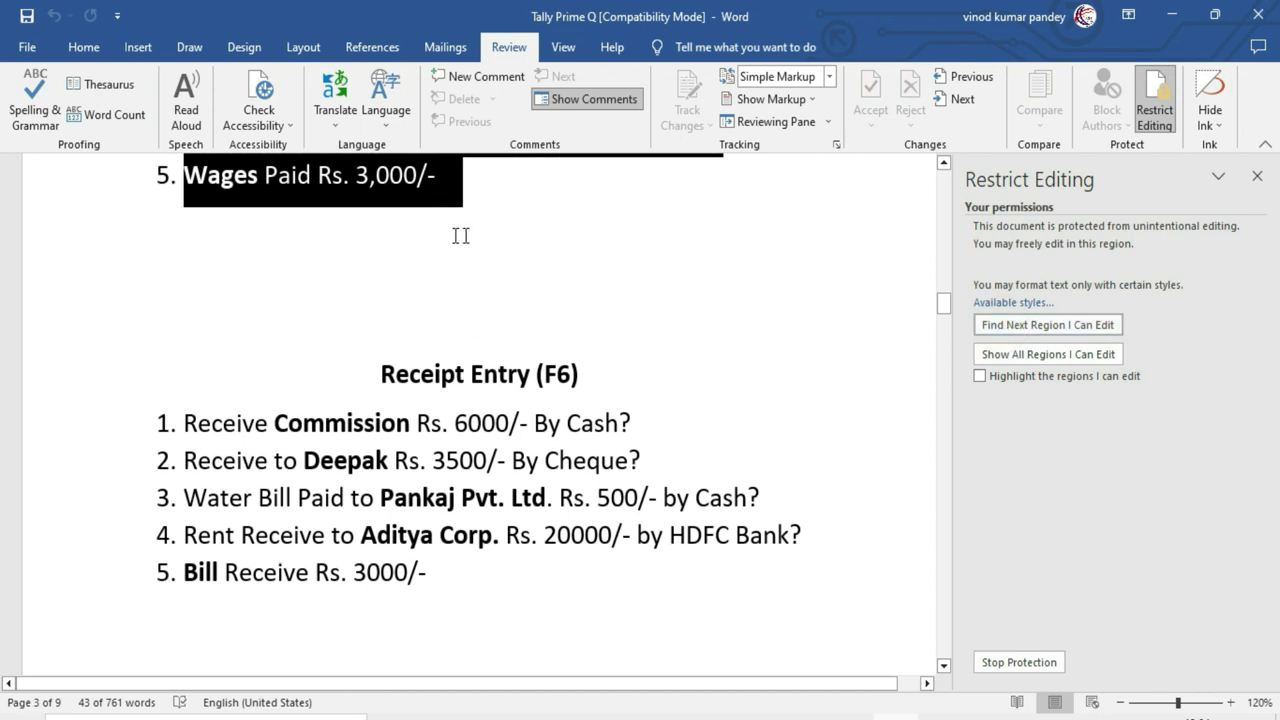
pyautogui.scroll(4, 401, 348)
pyautogui.click(401, 348)
pyautogui.click(1070, 328)
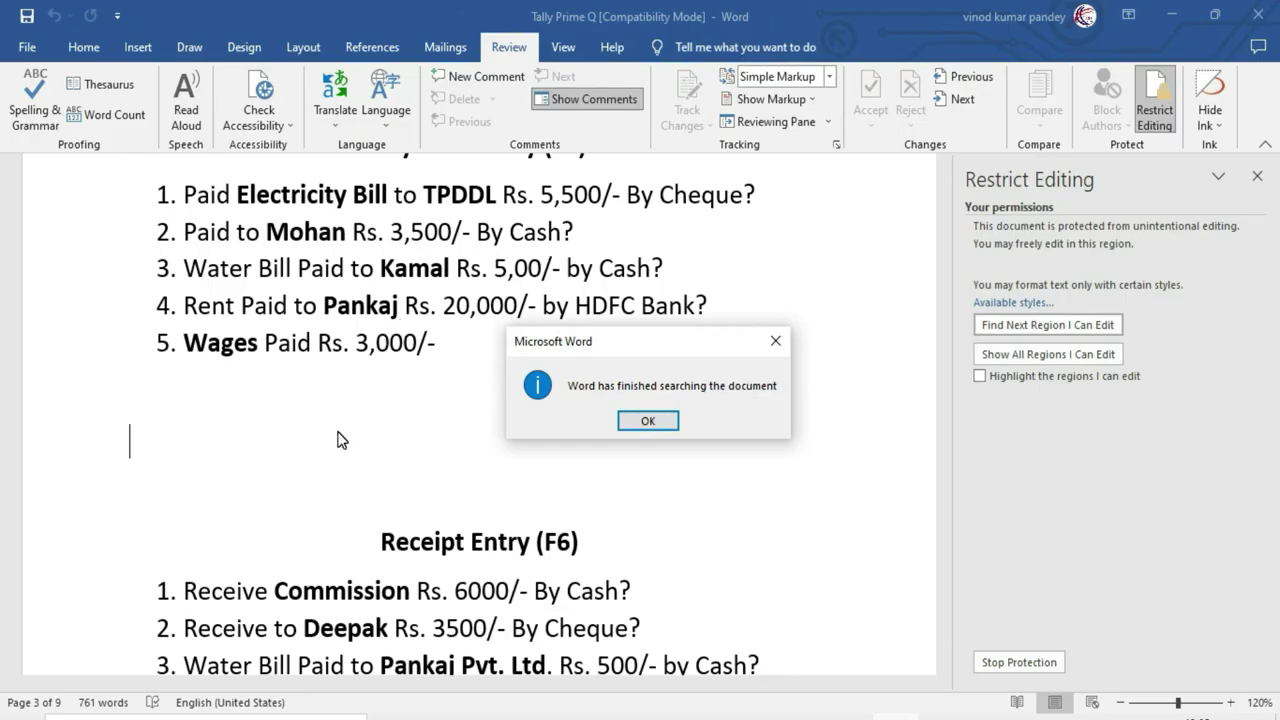
# Step: Dismiss the search message, turn region highlighting back on, and show all editable regions
pyautogui.click(634, 421)
pyautogui.click(979, 376)
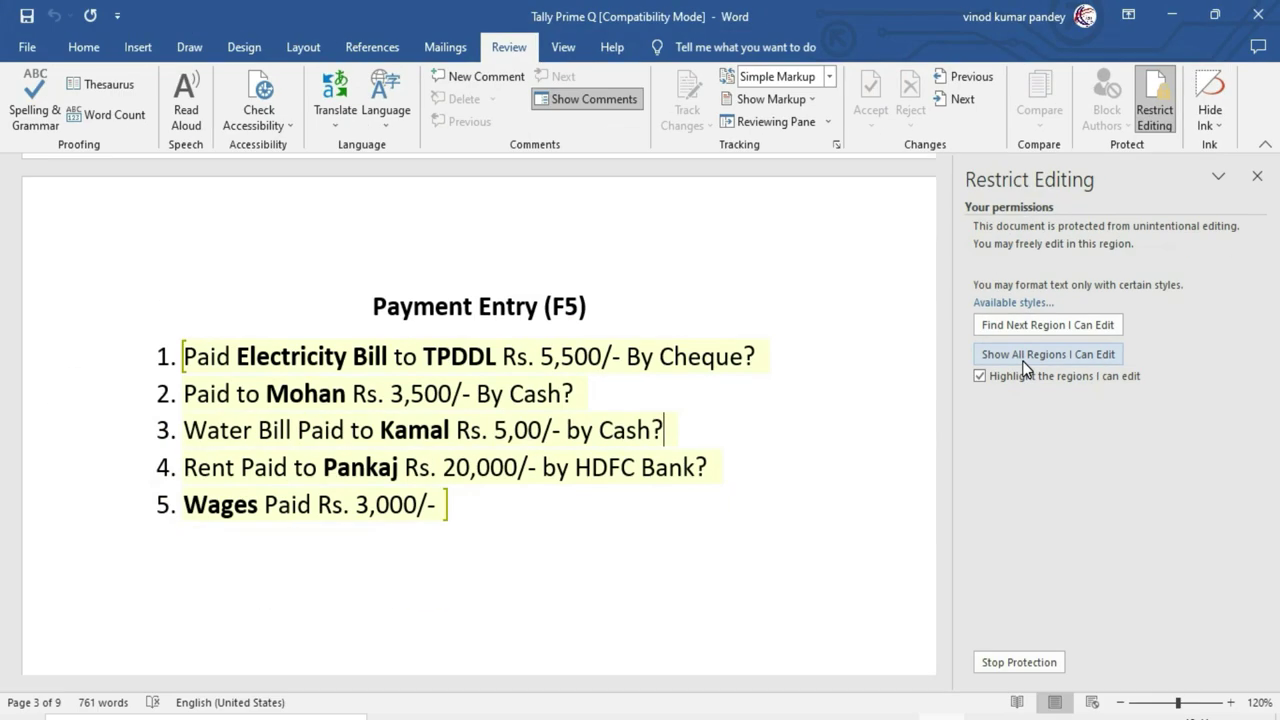
pyautogui.click(1024, 360)
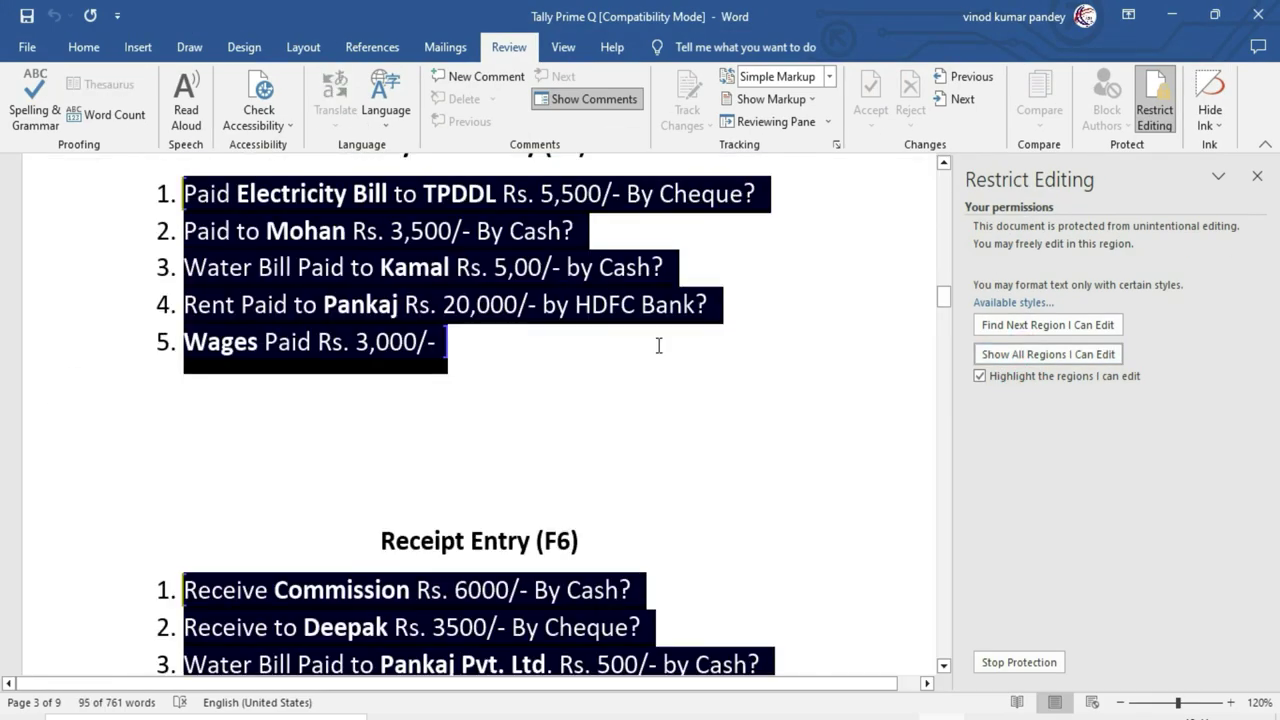
pyautogui.scroll(1, 659, 345)
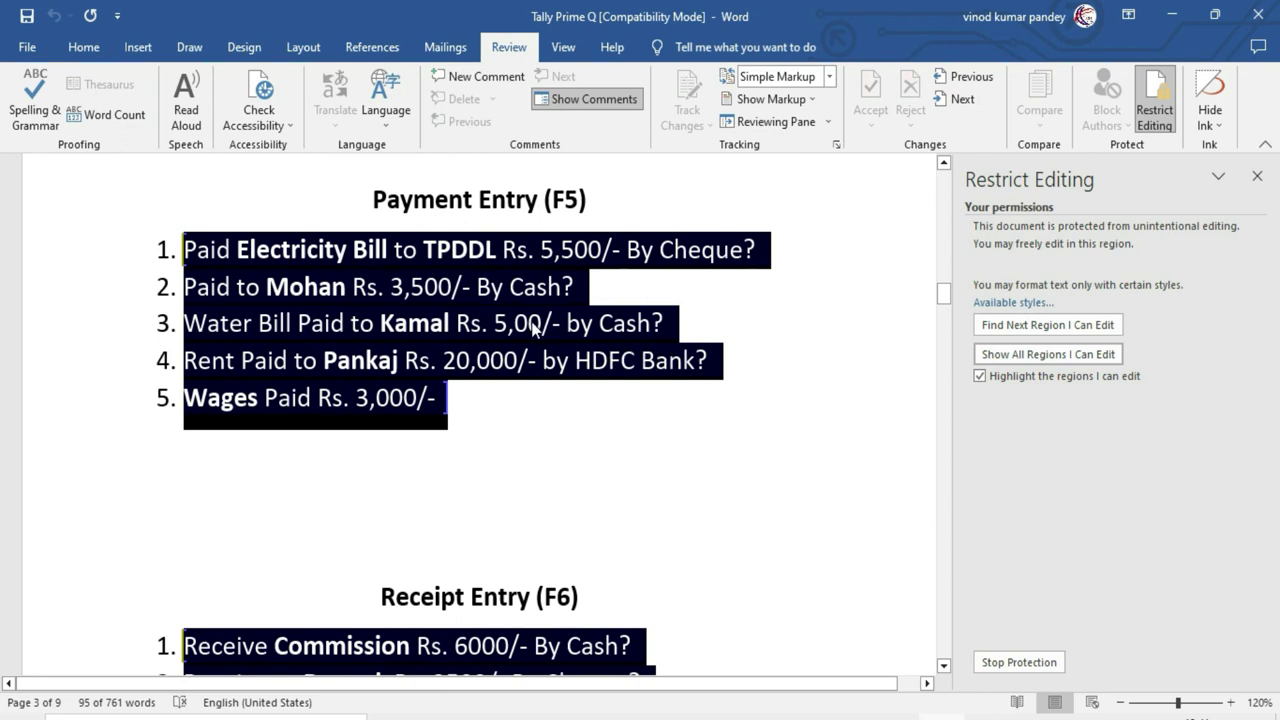
pyautogui.click(600, 380)
# Step: Jump through the editable regions to the Receipt Entry list
pyautogui.scroll(8, 600, 380)
pyautogui.scroll(4, 600, 378)
pyautogui.scroll(6, 600, 378)
pyautogui.scroll(4, 600, 378)
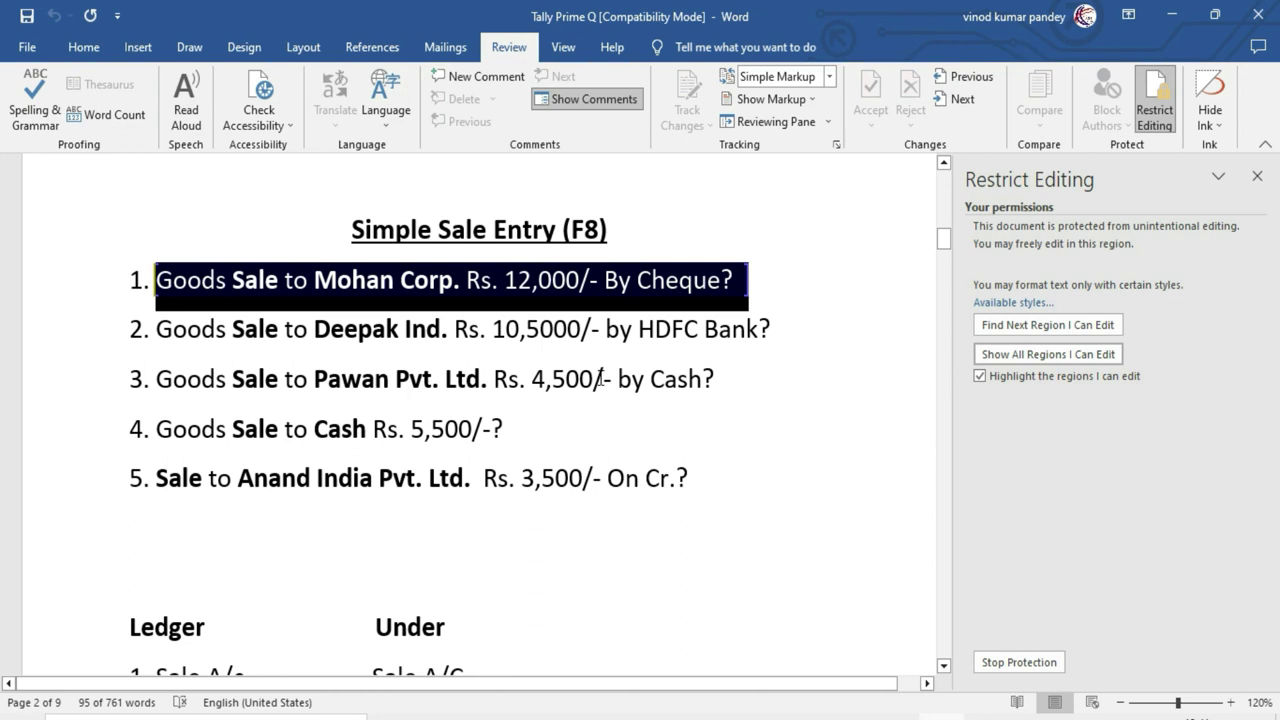
pyautogui.click(1047, 324)
pyautogui.click(980, 341)
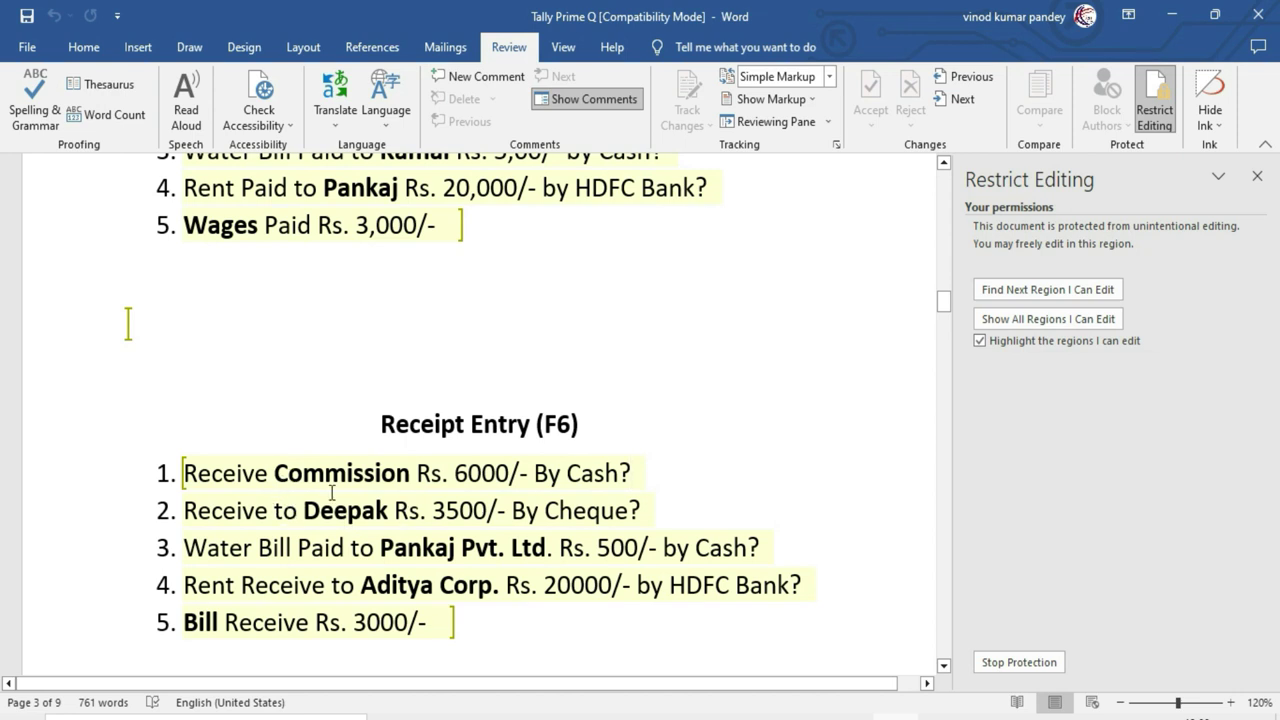
# Step: Replace the person's name in Receipt Entry item 2 with a new name, then select and deselect 'Water' in item 3
pyautogui.doubleClick(341, 512)
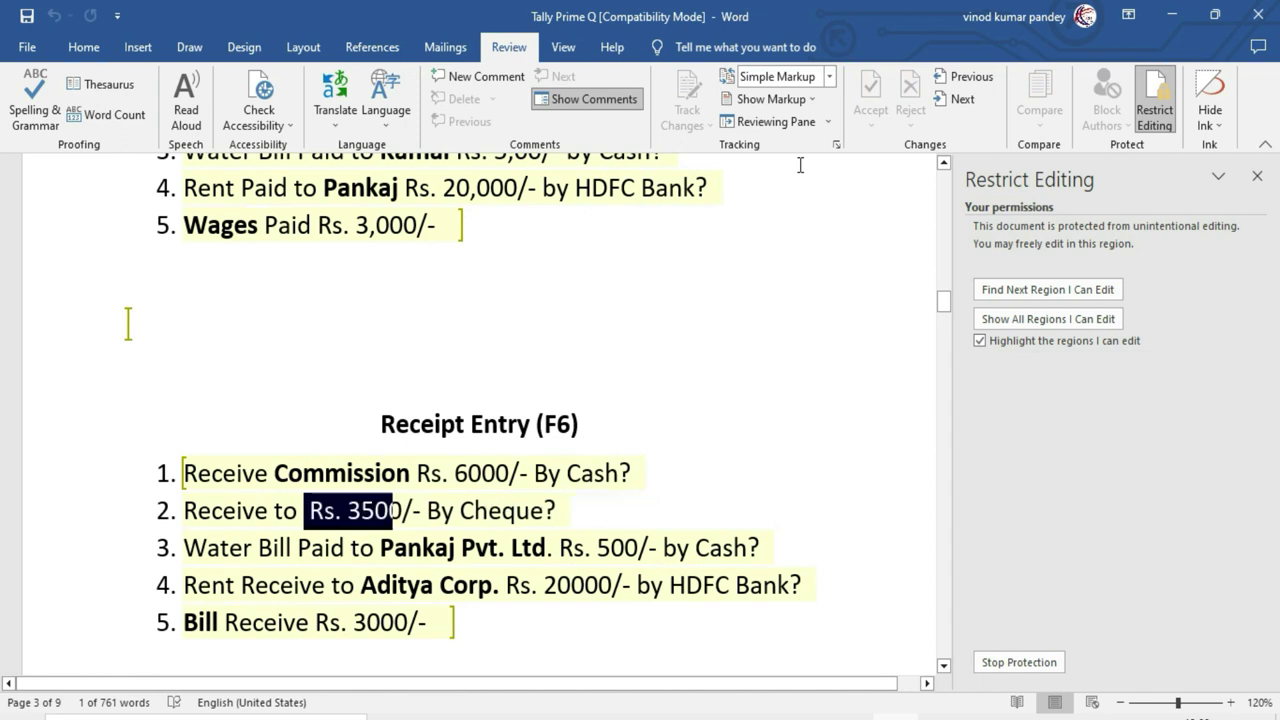
pyautogui.write('Kamal')
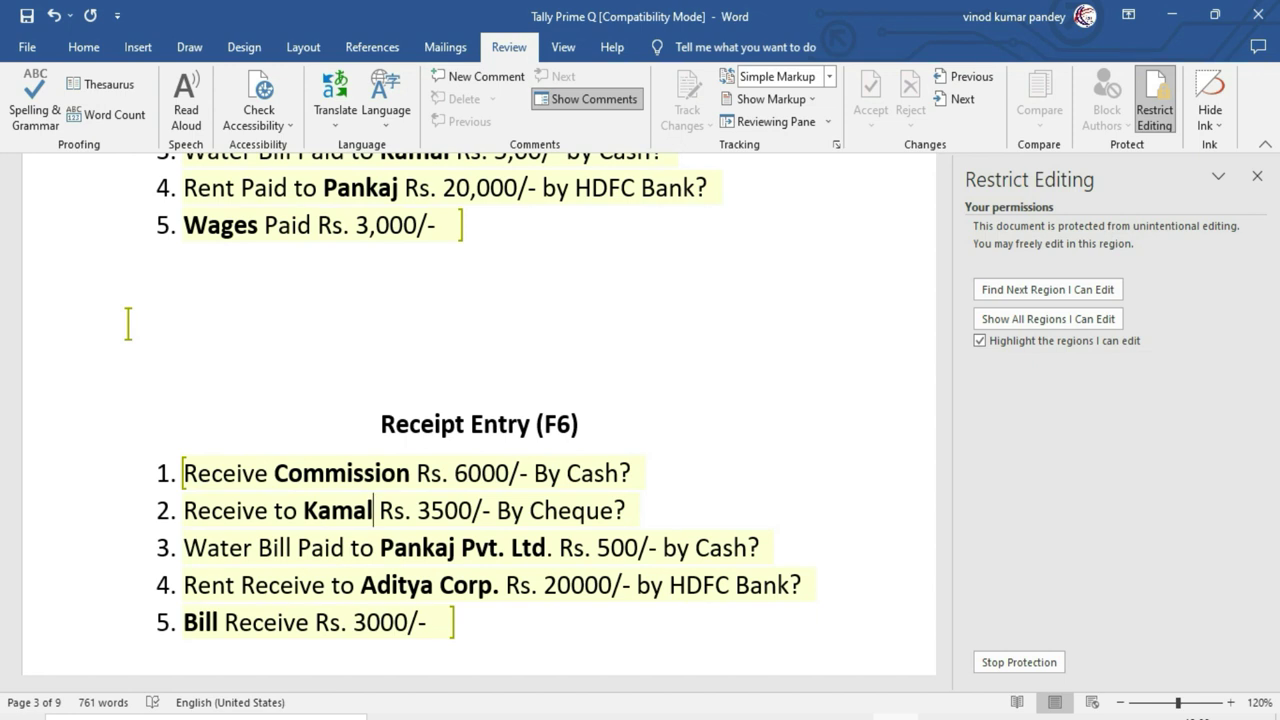
pyautogui.doubleClick(216, 548)
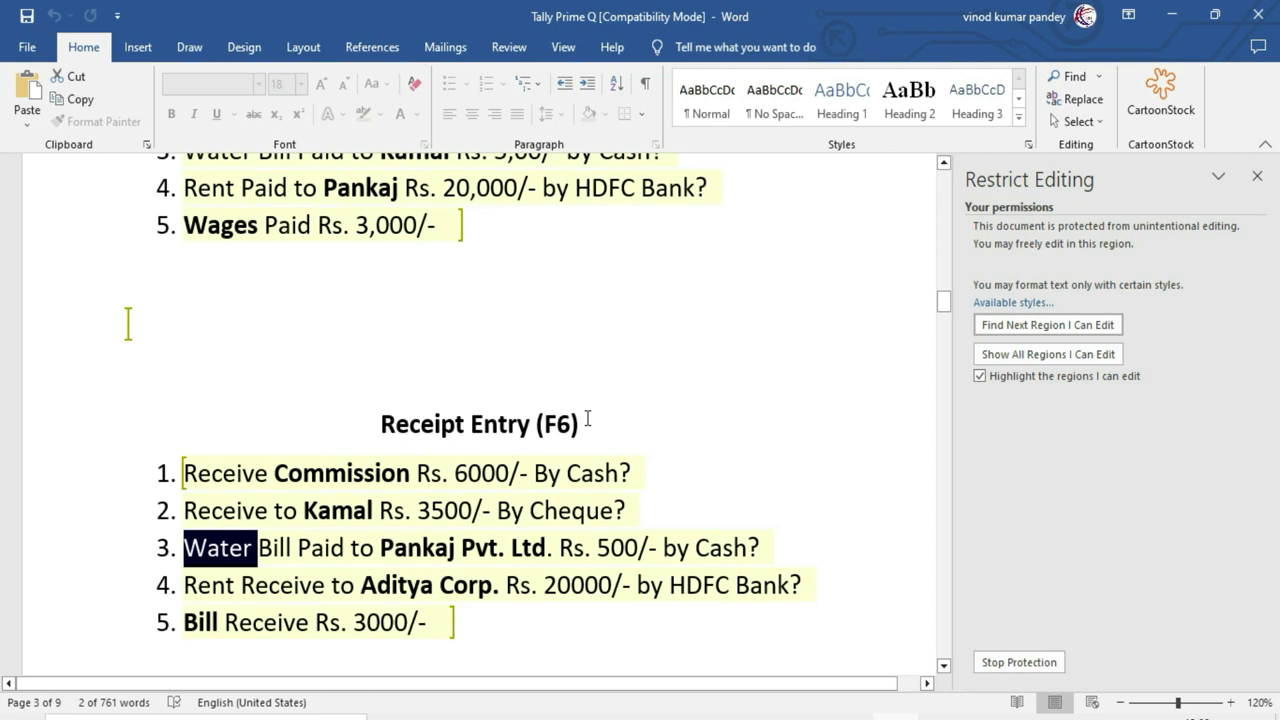
pyautogui.click(303, 473)
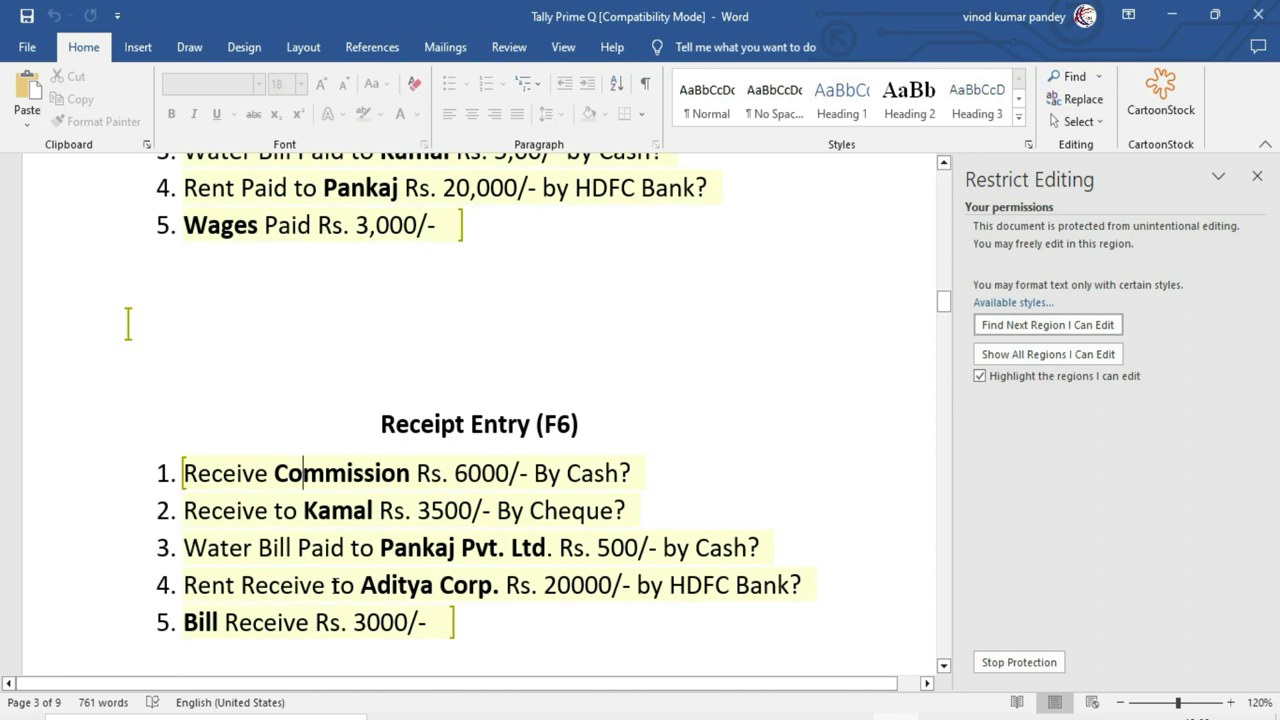
# Step: Stop protection, drop the style-limited formatting restriction, and re-enforce protection with a password
pyautogui.click(1004, 663)
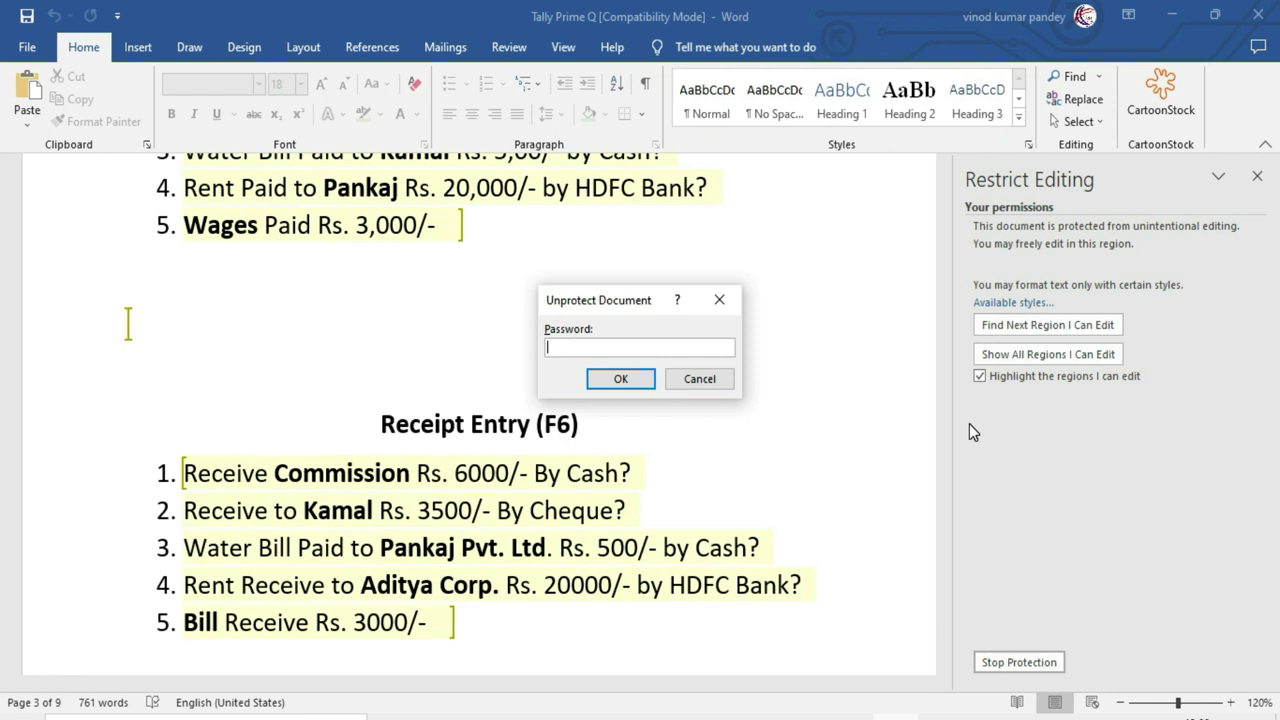
pyautogui.press('Return')
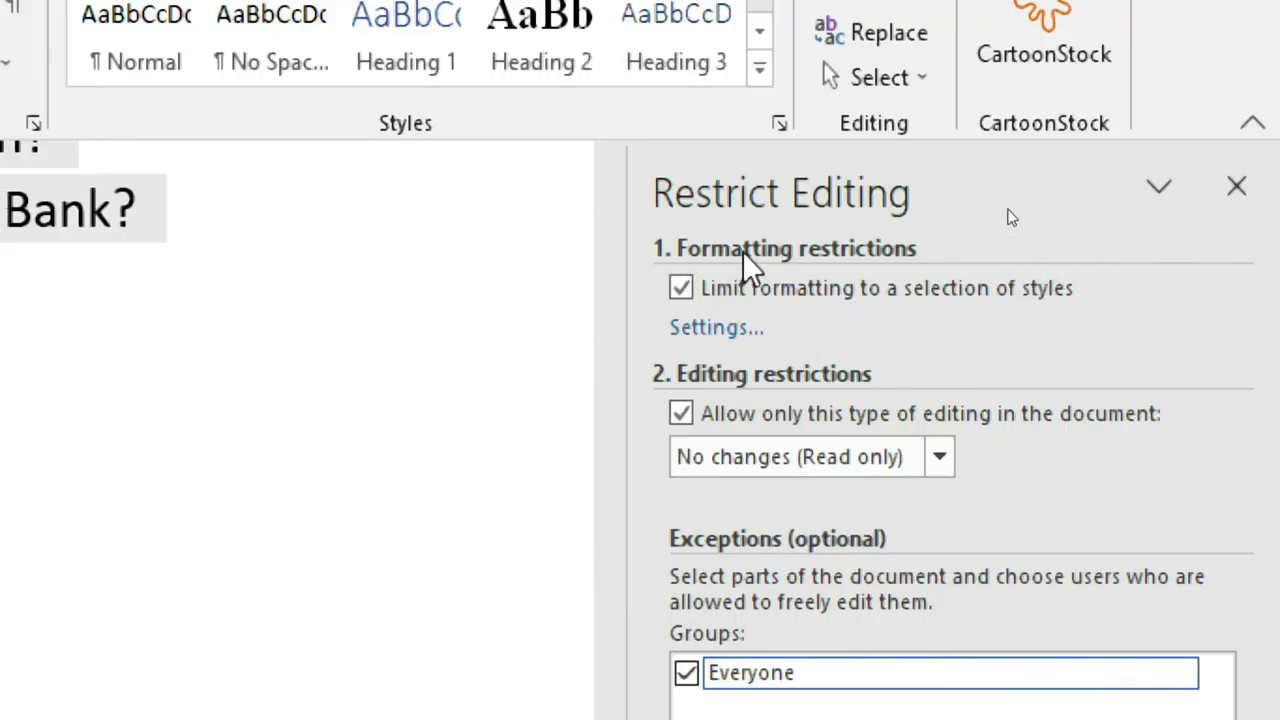
pyautogui.click(686, 291)
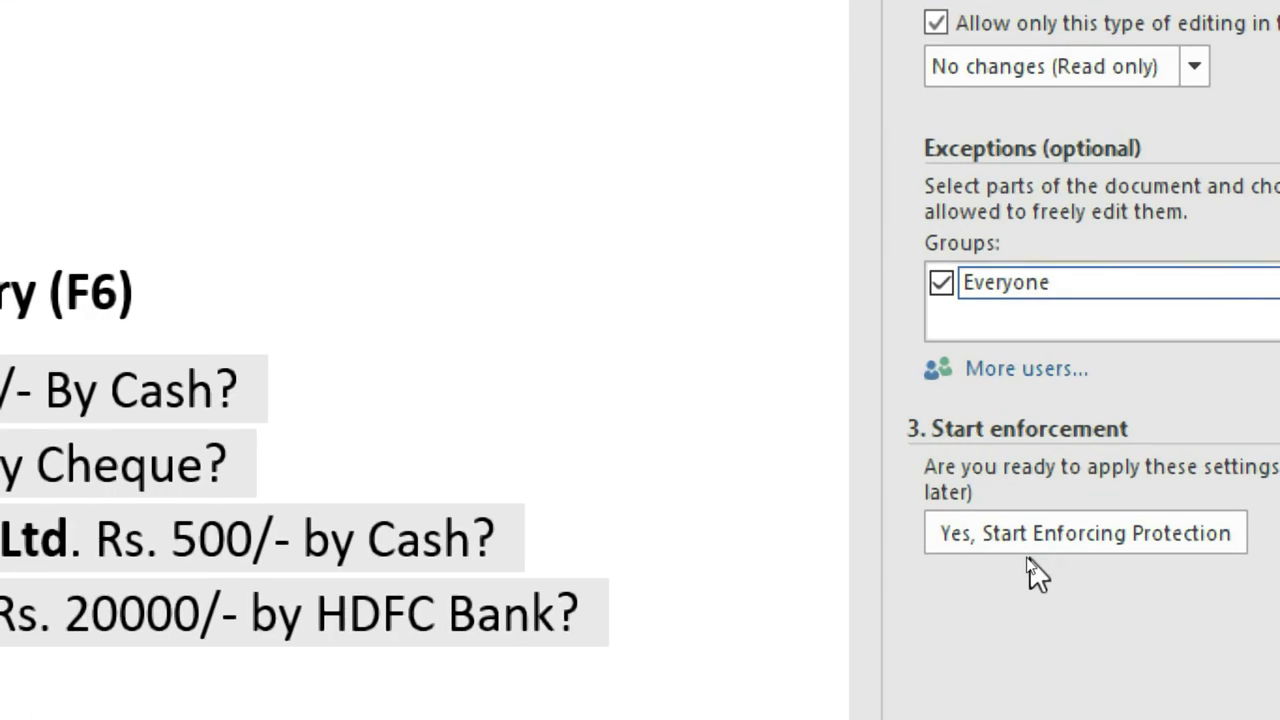
pyautogui.click(1152, 543)
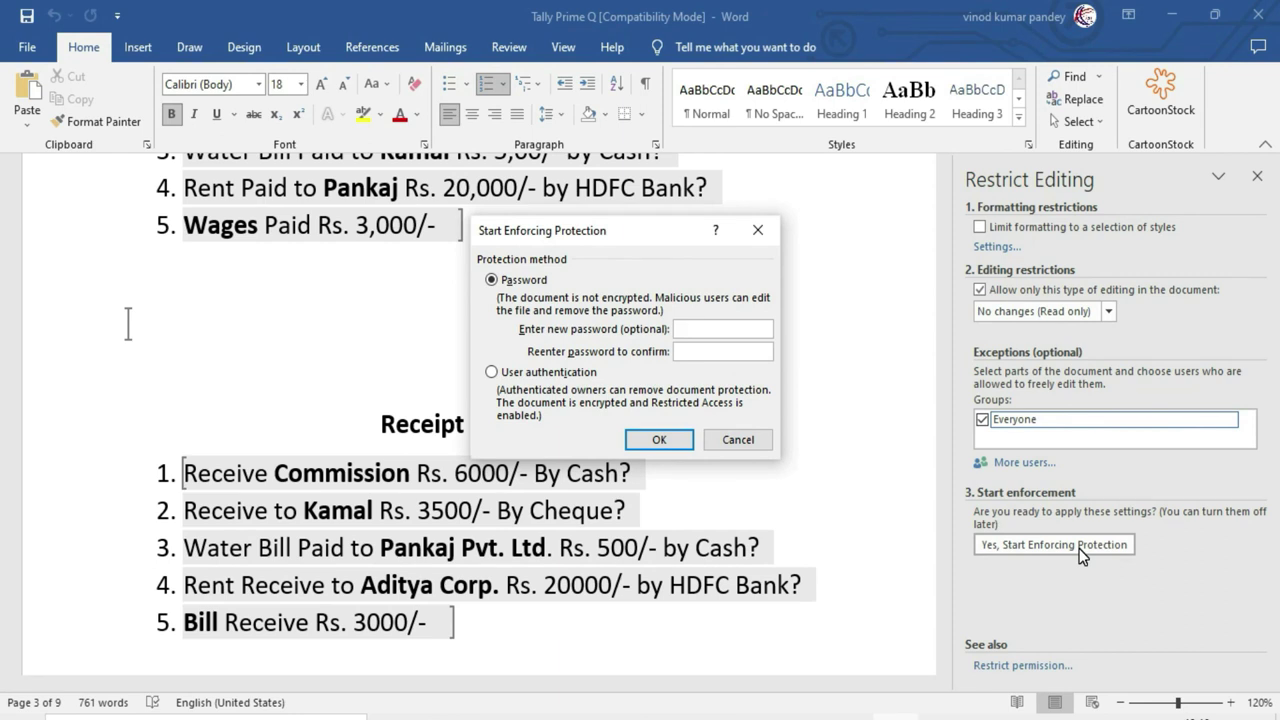
pyautogui.write('1')
pyautogui.press('Return')
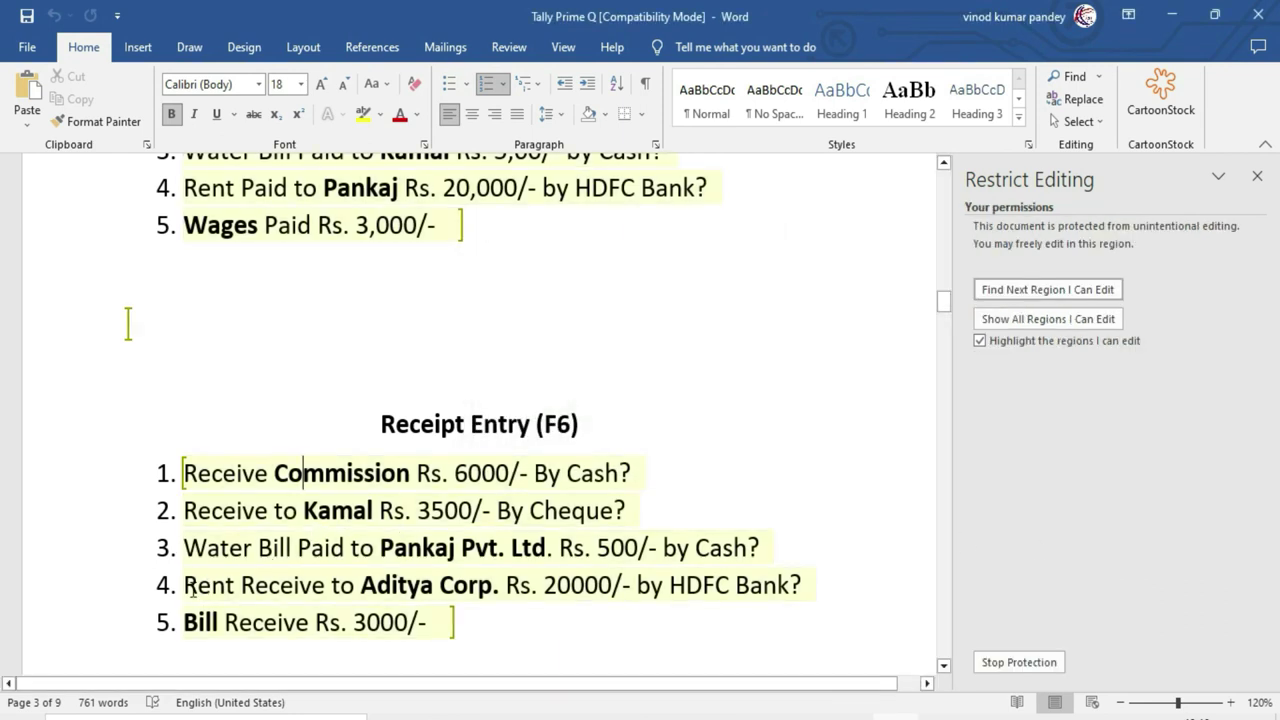
# Step: Make 'Rent Receive' in Receipt Entry item 4 red, bold, italic and underlined
pyautogui.moveTo(186, 587); pyautogui.dragTo(328, 587)
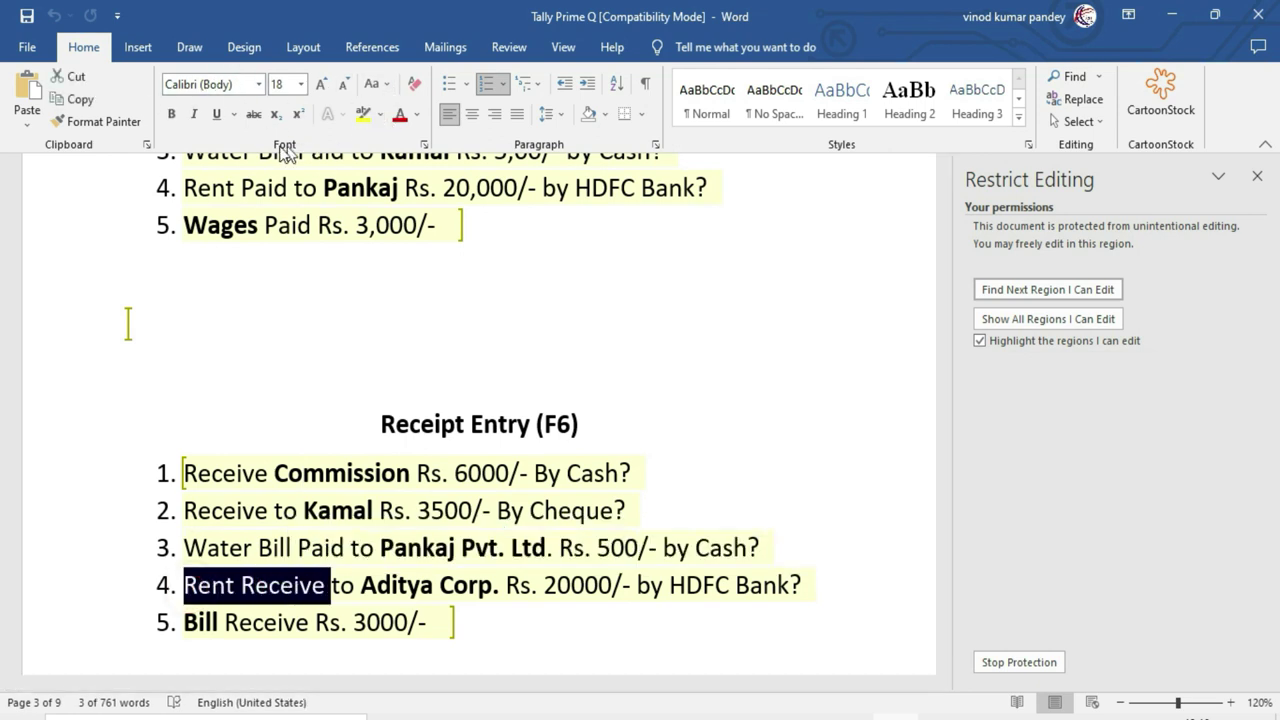
pyautogui.click(399, 117)
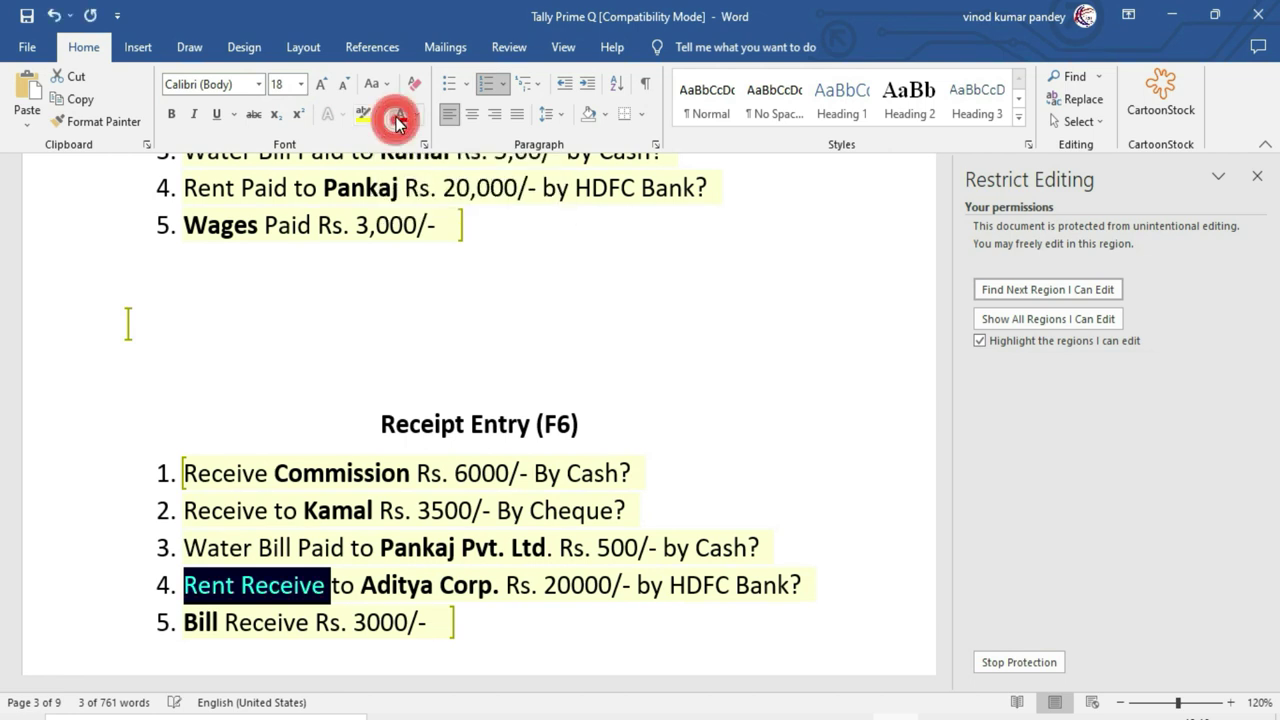
pyautogui.click(176, 115)
pyautogui.click(193, 115)
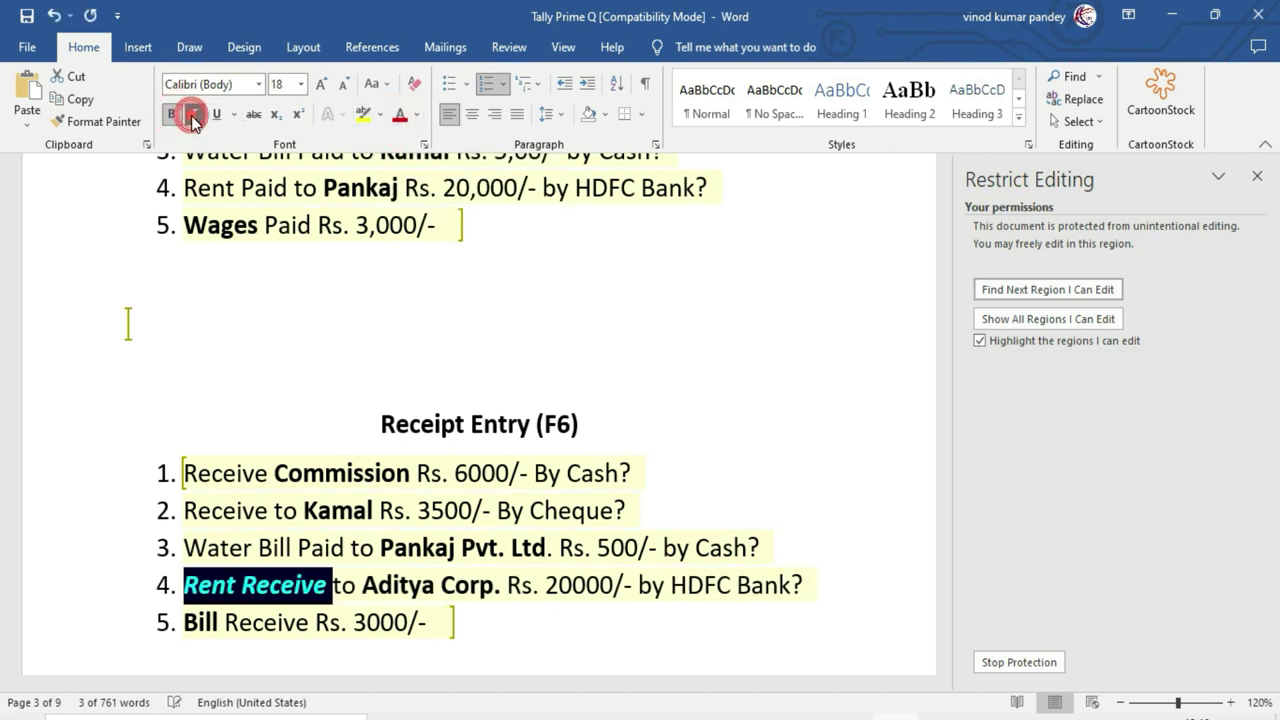
pyautogui.click(216, 115)
# Step: Type 'csdvv' at the end of item 5
pyautogui.click(488, 513)
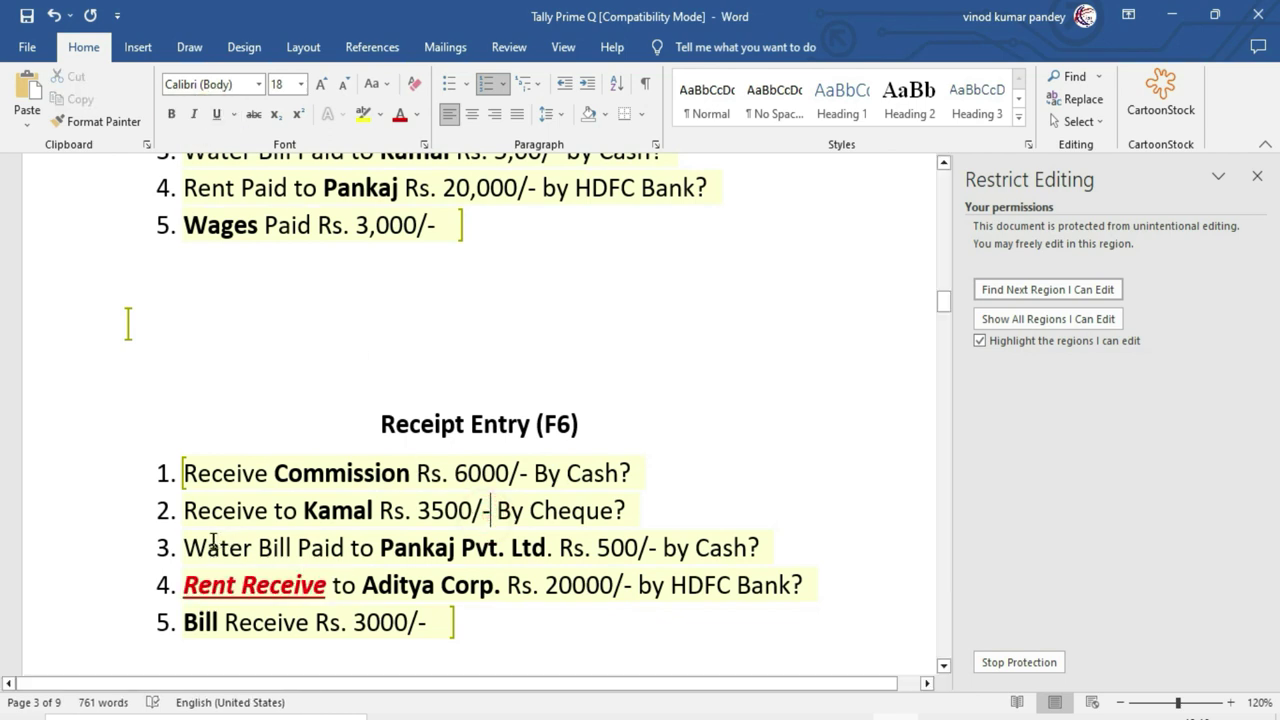
pyautogui.click(442, 624)
pyautogui.write('csdvv')
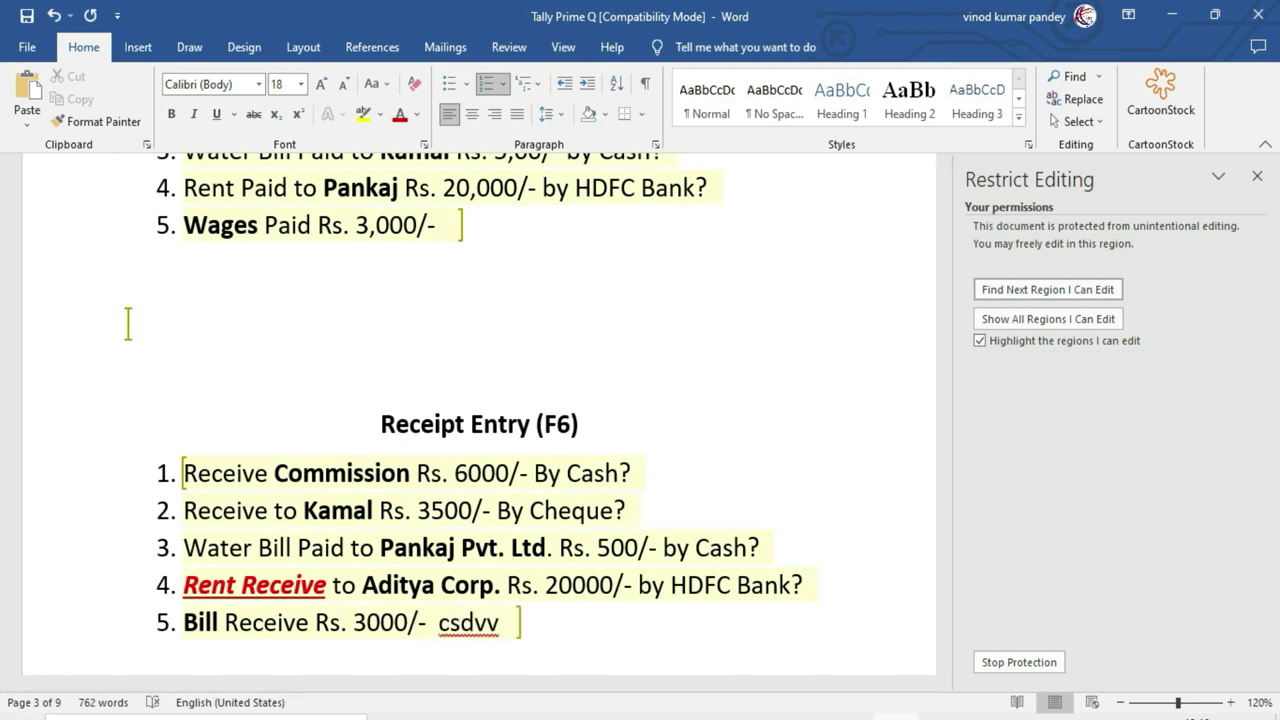